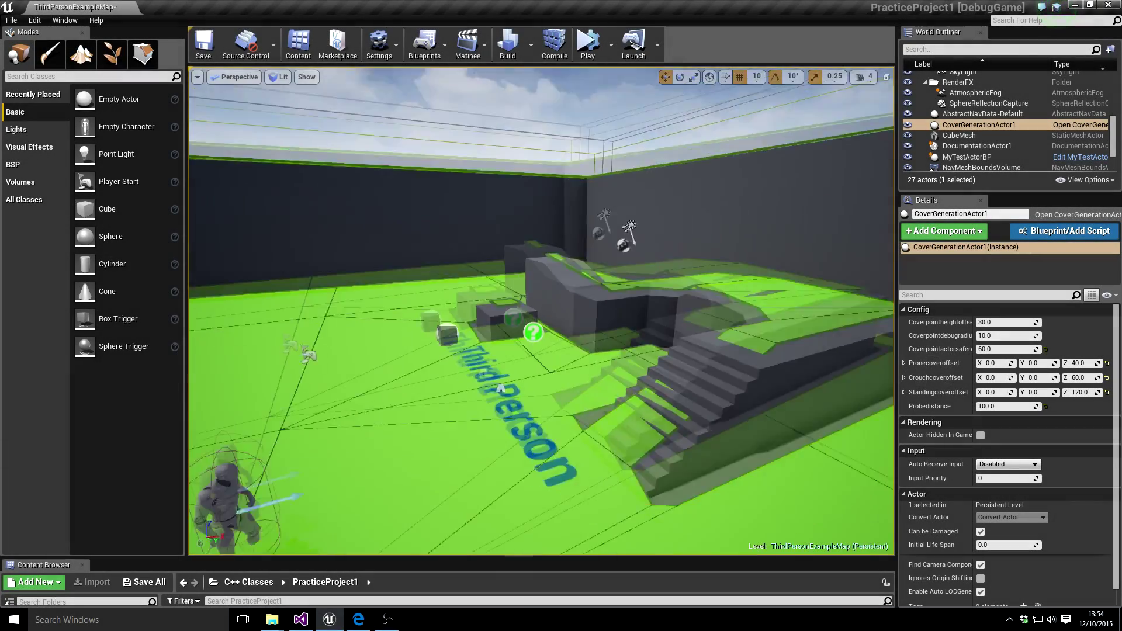
Step: Set the Z value of the cover generation actor's crouch cover offset to 80
key("a")
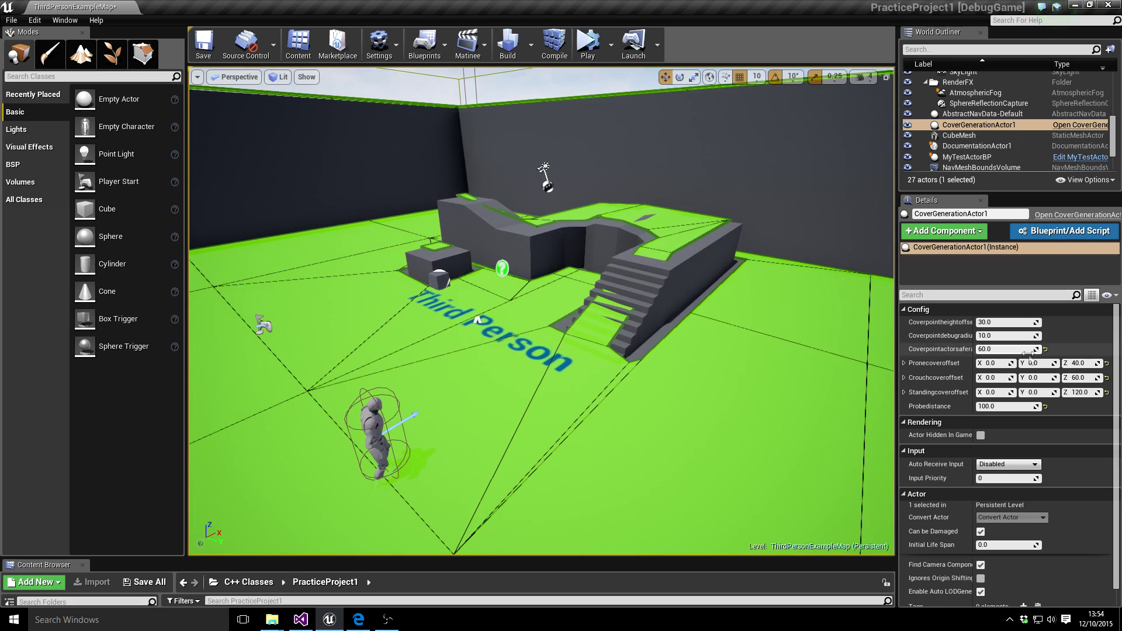
left_click(1079, 378)
type("80")
key("Return")
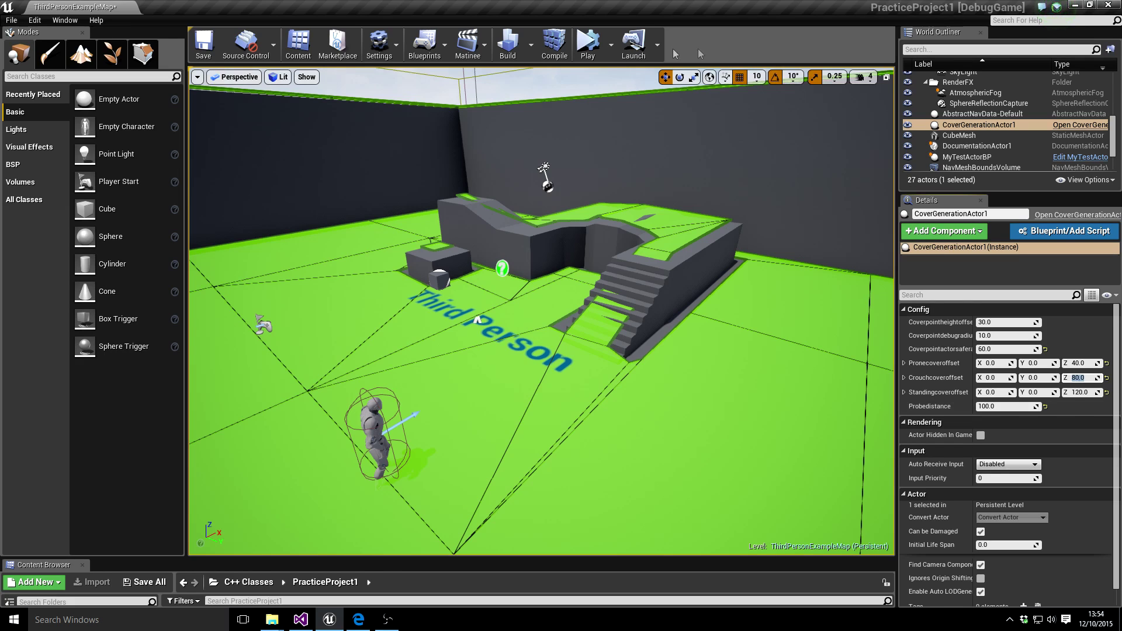
Step: Start simulating the level and examine the navmesh and cover points across the whole arena, from the ramp structure to the outer walls
key("alt+p")
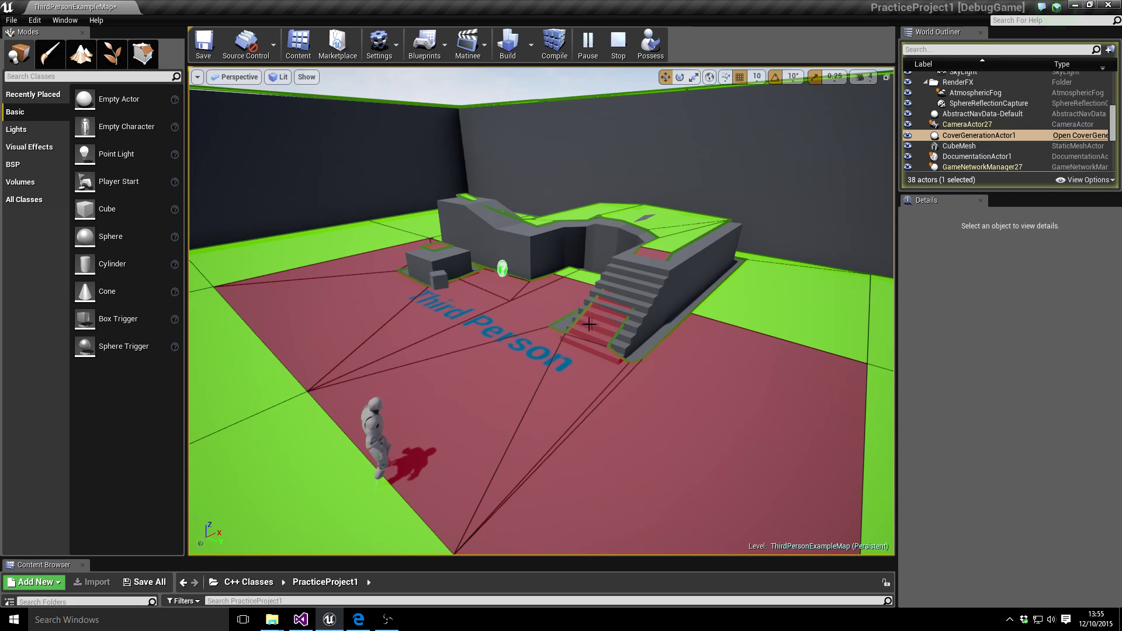
scroll(567, 283, "up", 6)
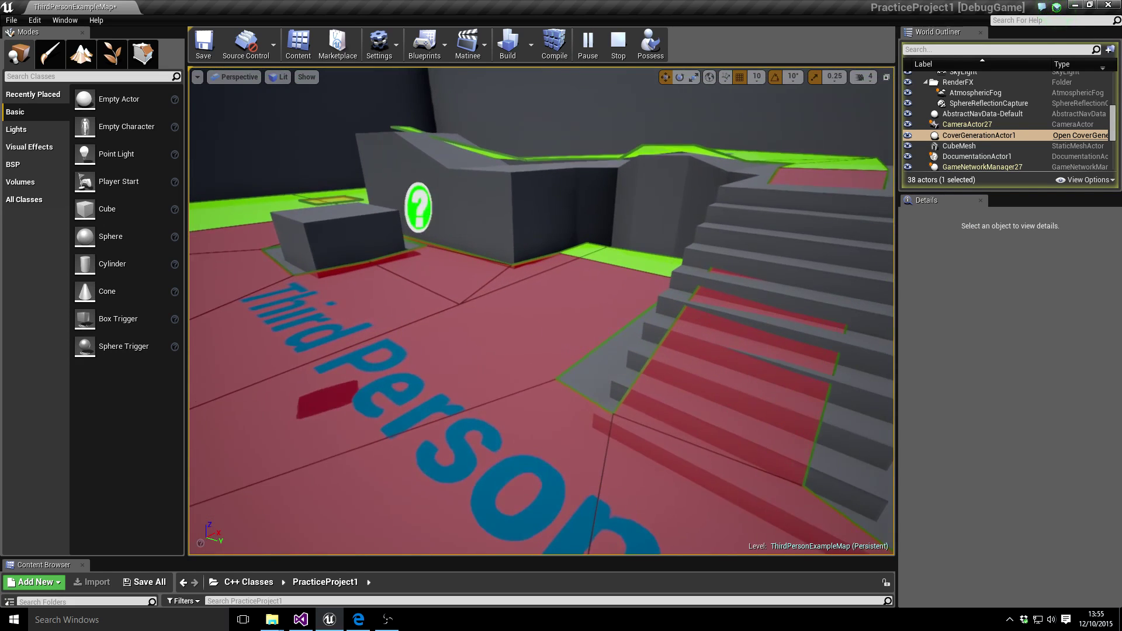
scroll(590, 391, "down", 10)
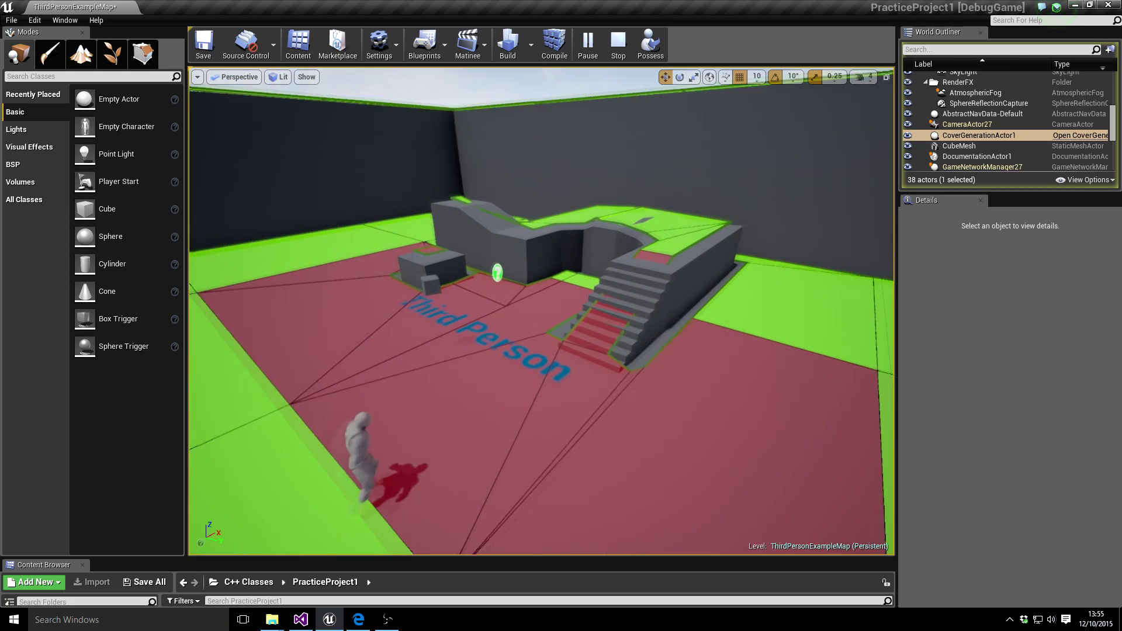
right_click_drag(590, 390, 608, 362)
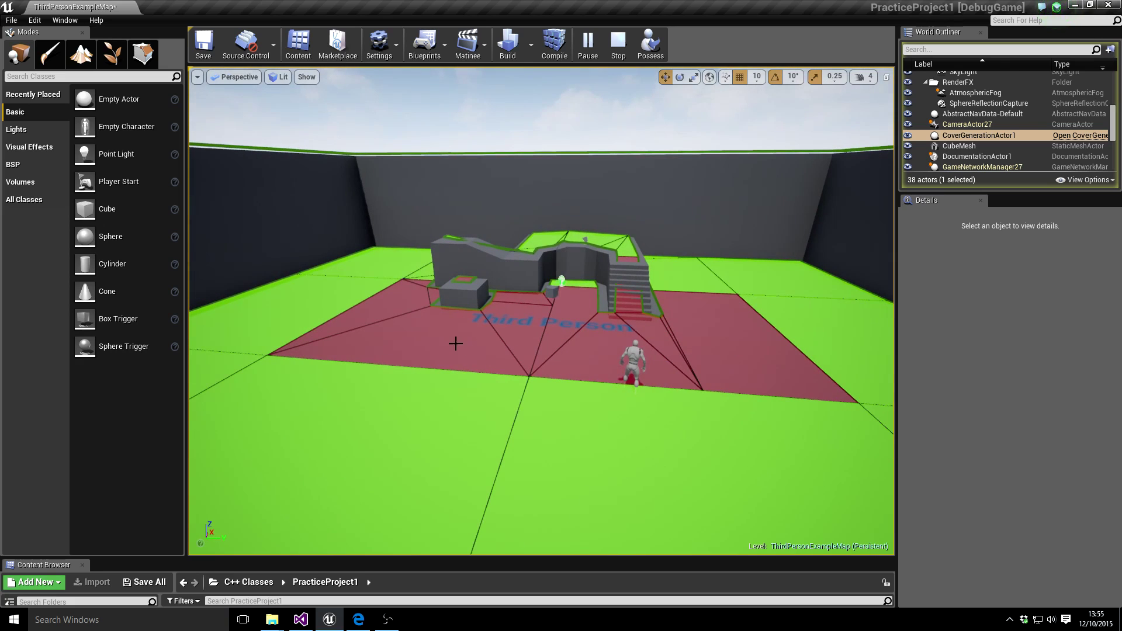
right_click_drag(456, 344, 789, 449)
key("w")
key("s")
key("s")
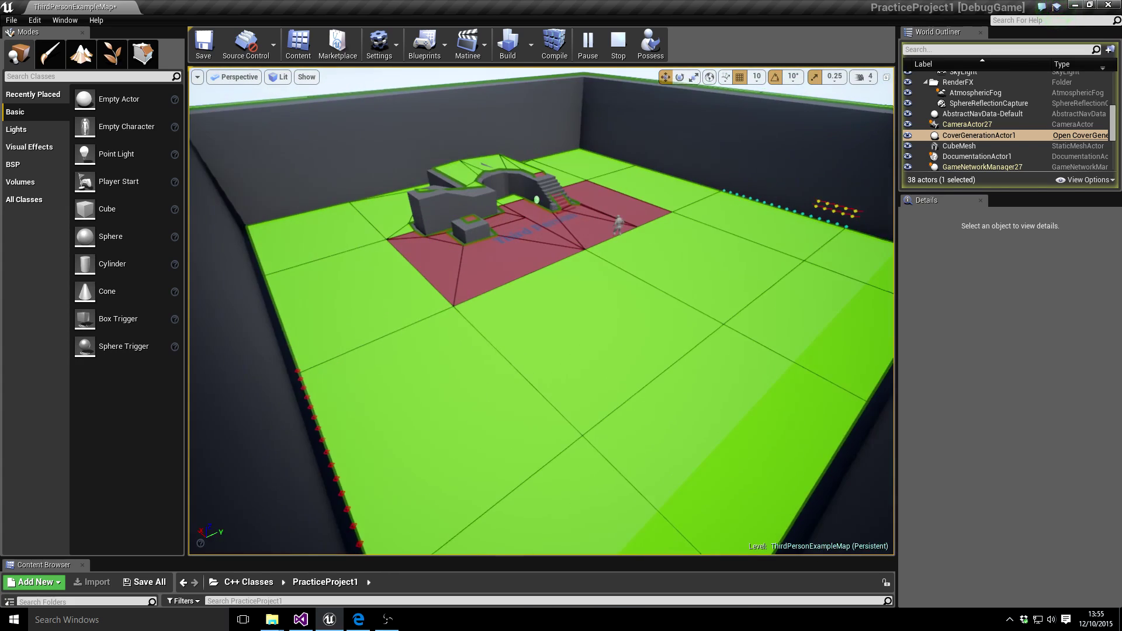
right_click_drag(573, 324, 730, 266)
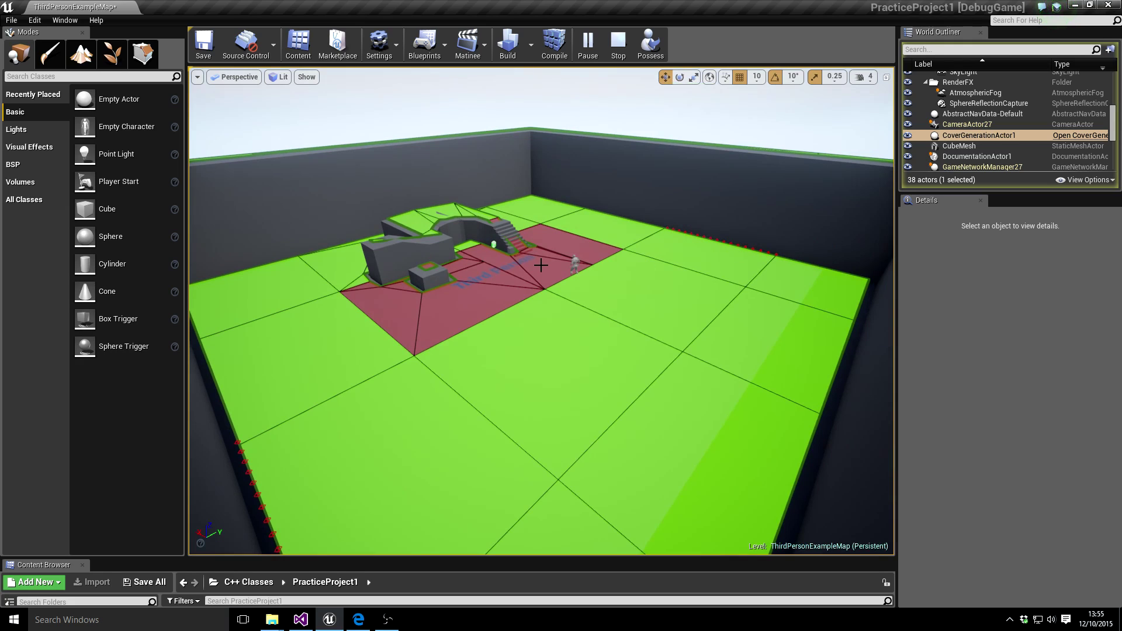
key("w")
right_click_drag(542, 266, 655, 233)
key("a")
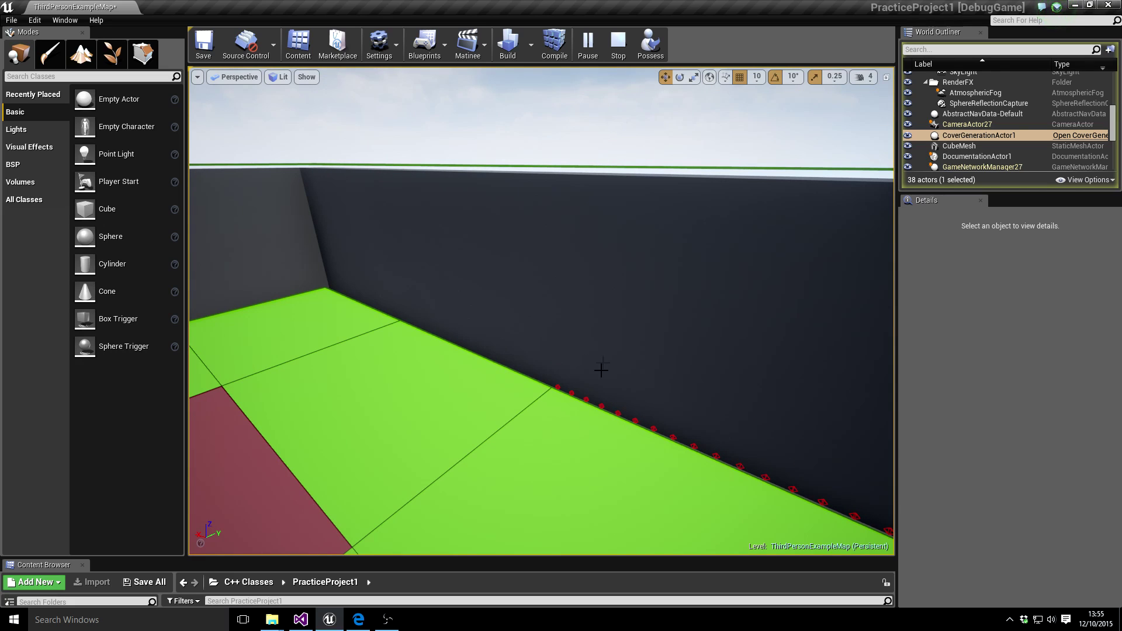
Step: Examine the cover point markers and probe lines along the base of the dark outer wall up close
right_click_drag(577, 376, 523, 375)
key("a")
key("d")
key("w")
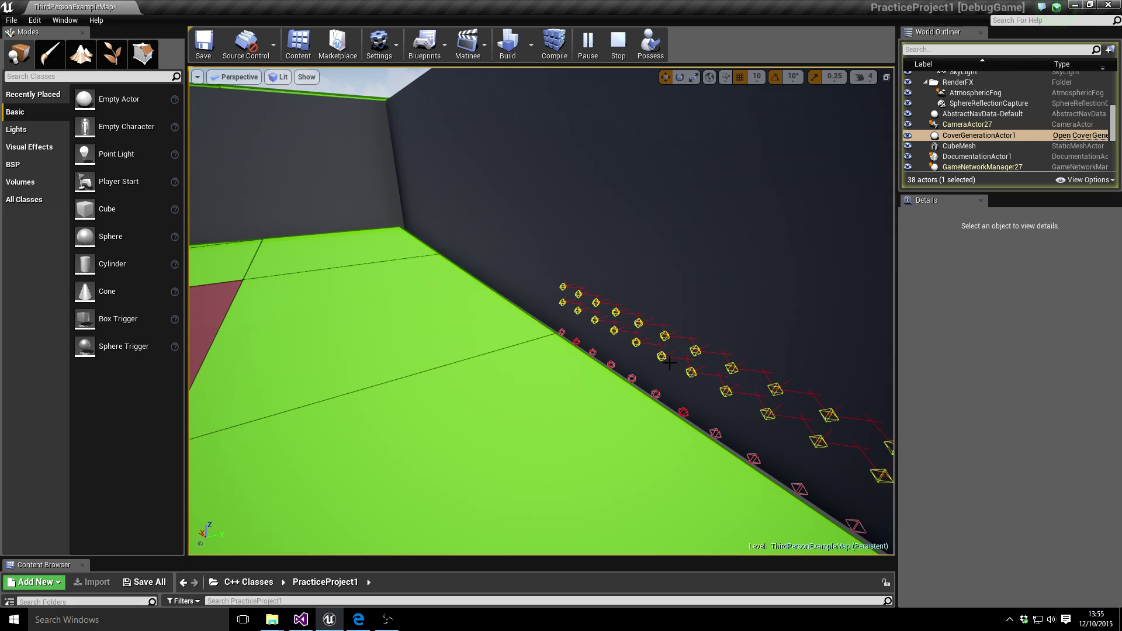
right_click_drag(648, 352, 678, 362)
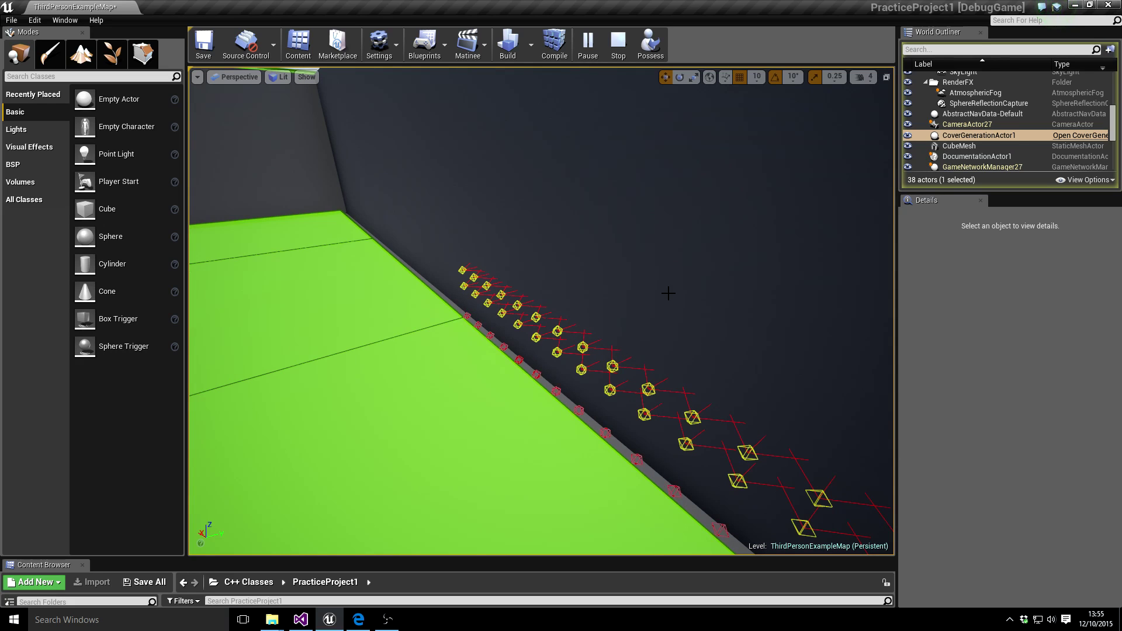
mouse_move(611, 292)
right_mouse_down()
mouse_move(643, 281)
mouse_move(629, 292)
mouse_move(652, 289)
mouse_move(607, 297)
right_mouse_up()
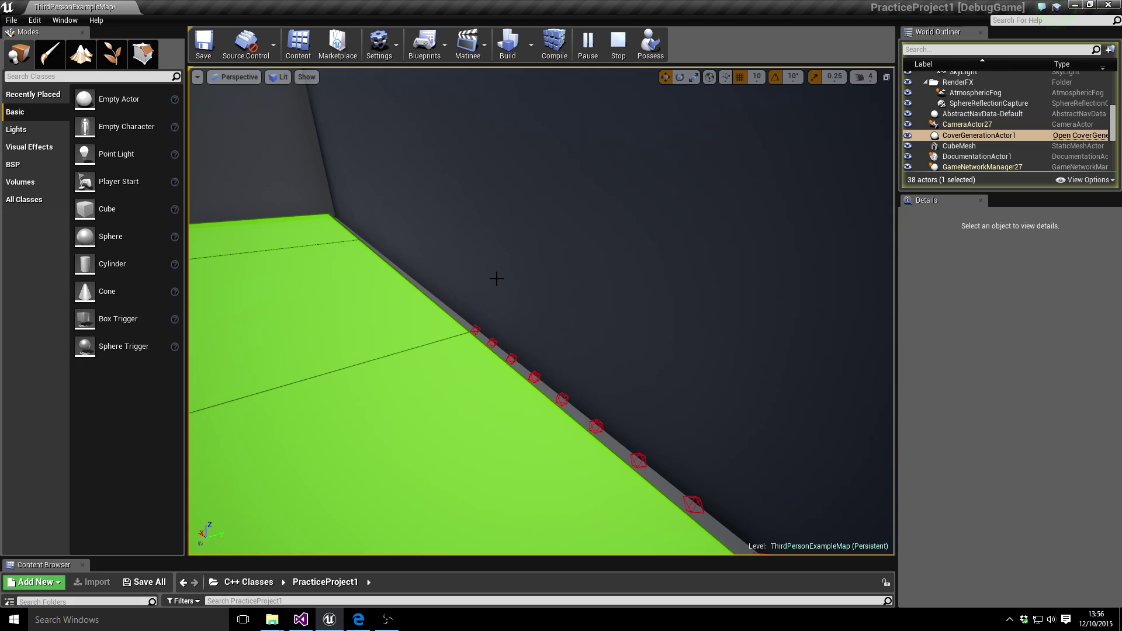
Step: Examine the cover points along the outer walls behind the staircase and curved ramp
key("s")
right_click_drag(497, 279, 651, 351)
key("a")
key("d")
key("q")
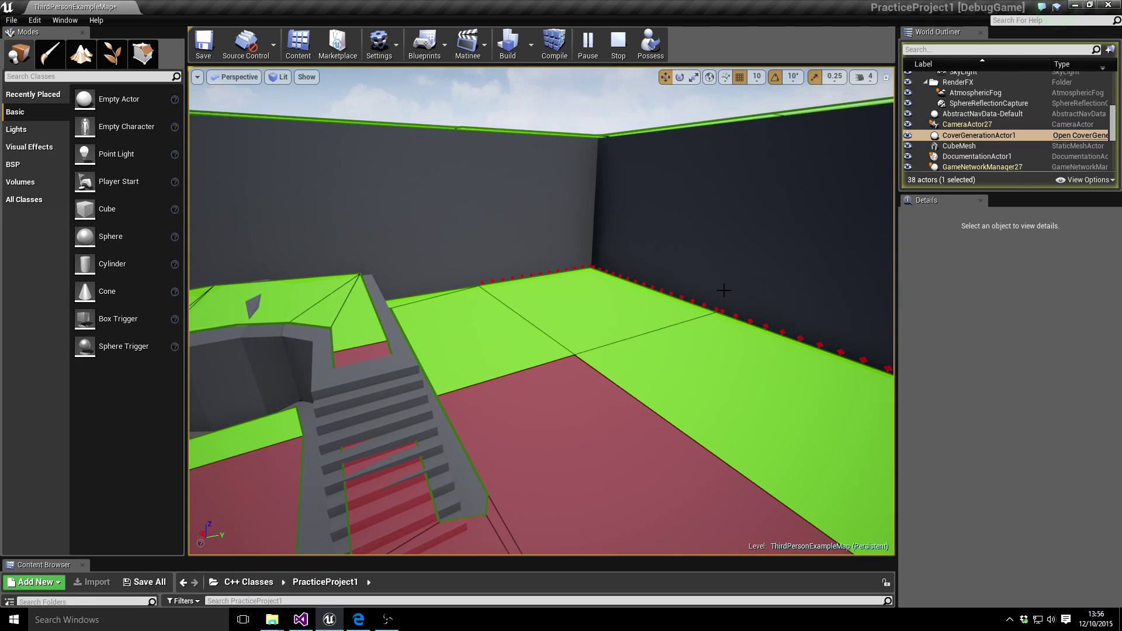
right_click_drag(657, 331, 606, 331)
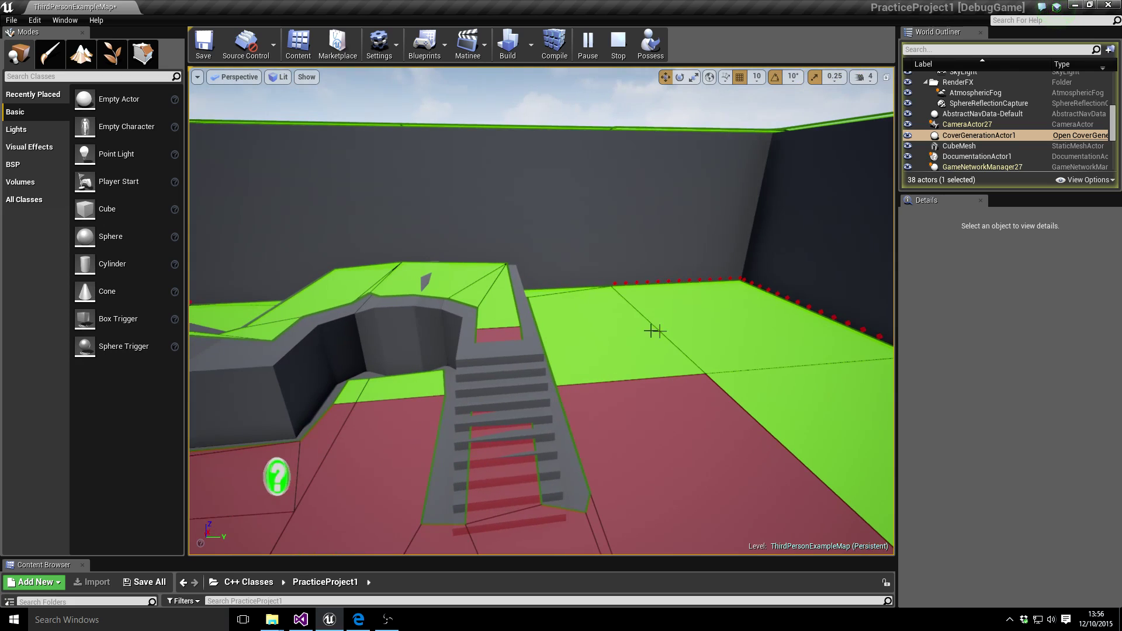
right_click_drag(793, 367, 742, 367)
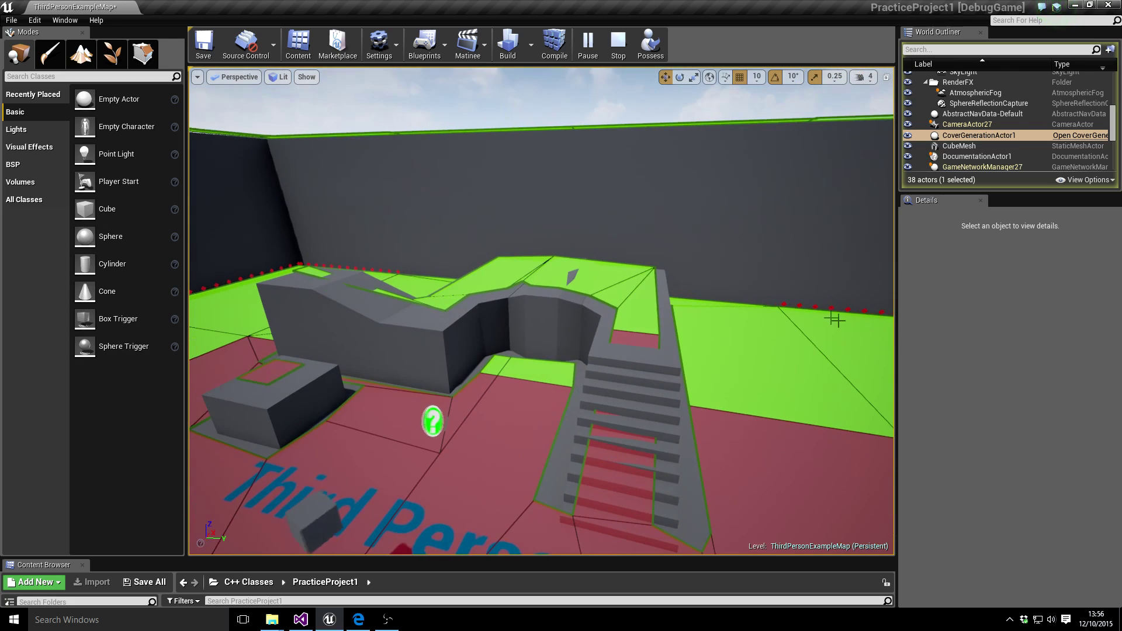
right_click_drag(837, 321, 818, 355)
key("s")
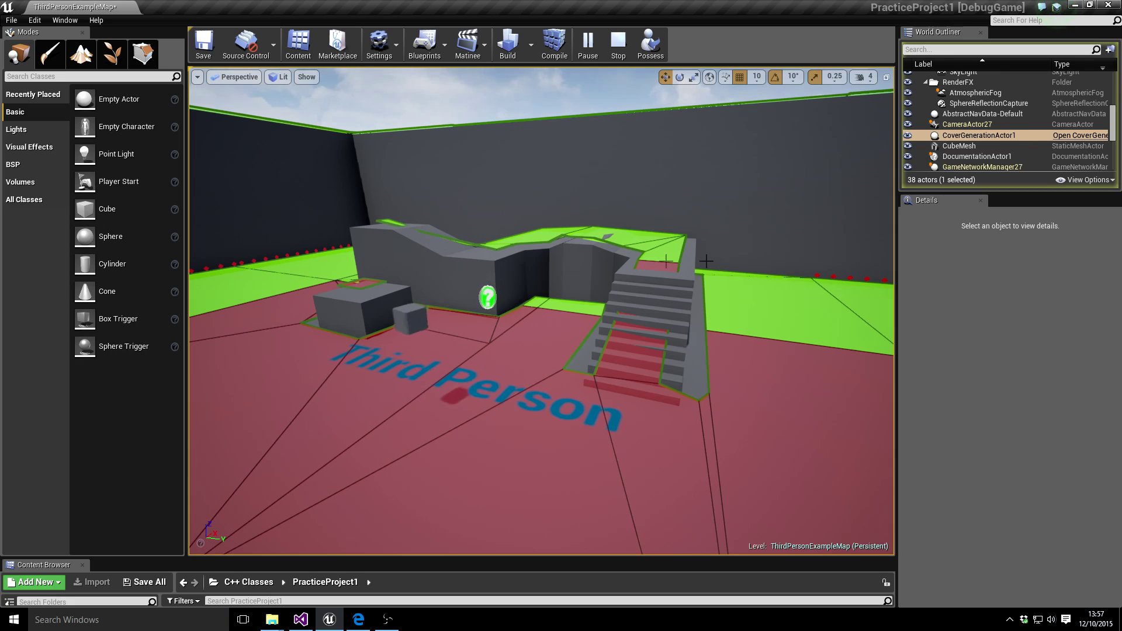
mouse_move(555, 353)
right_mouse_down()
mouse_move(642, 345)
mouse_move(521, 342)
mouse_move(555, 352)
right_mouse_up()
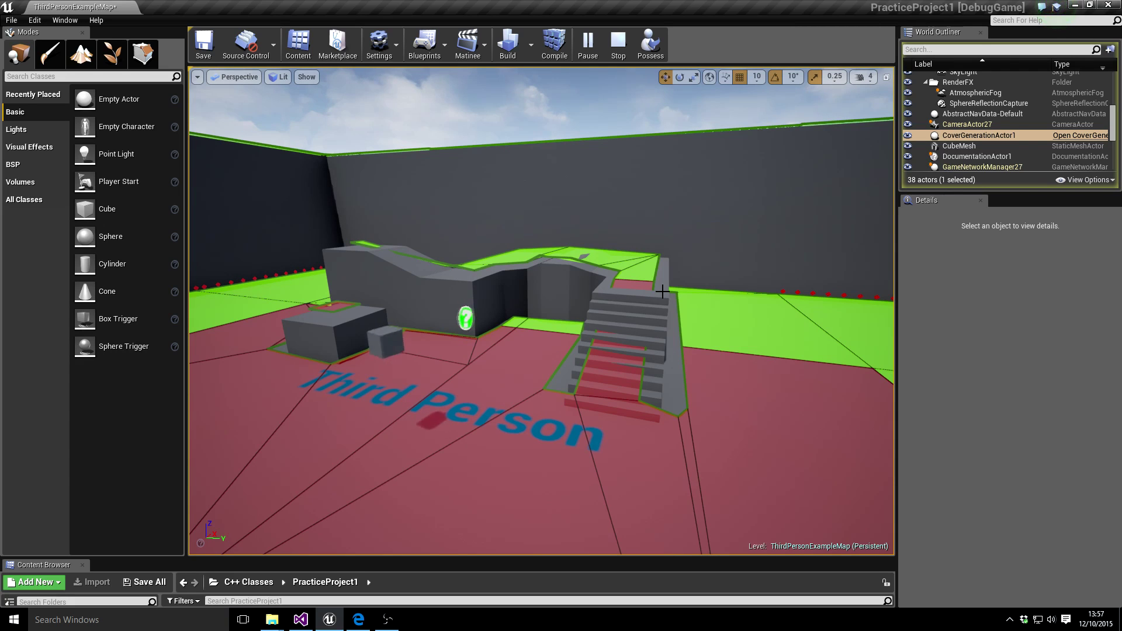
Step: Inspect the cover points around the large ramp block and the low box, and end the simulation
key("s")
right_click_drag(663, 291, 378, 231)
key("e")
key("w")
key("w")
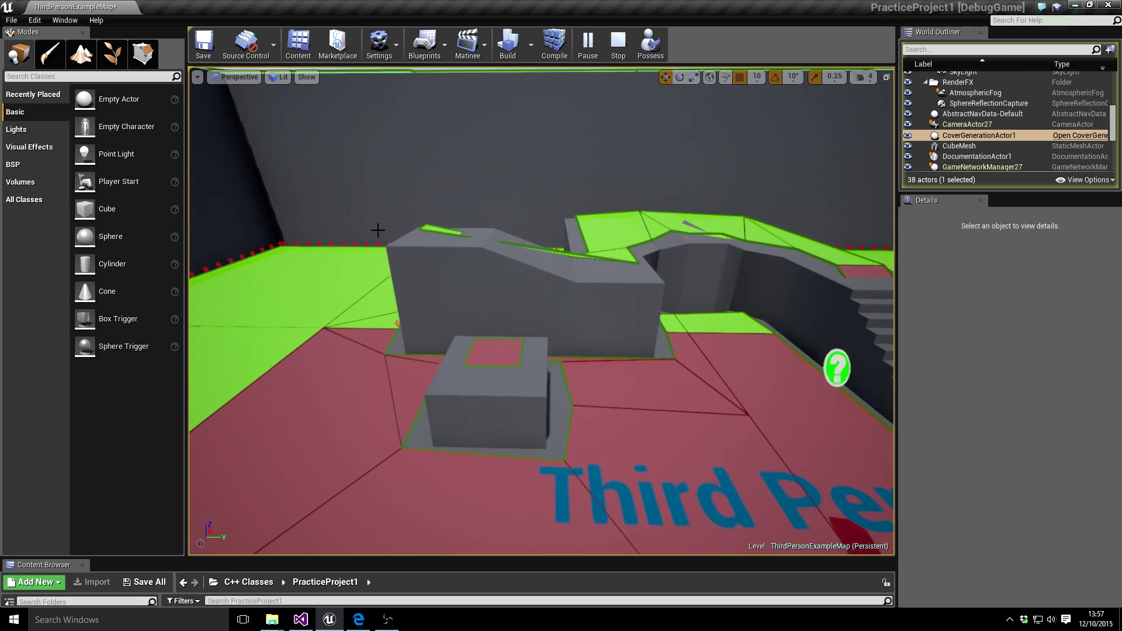
left_click_drag(341, 203, 409, 205)
right_click_drag(409, 204, 490, 97)
key("s")
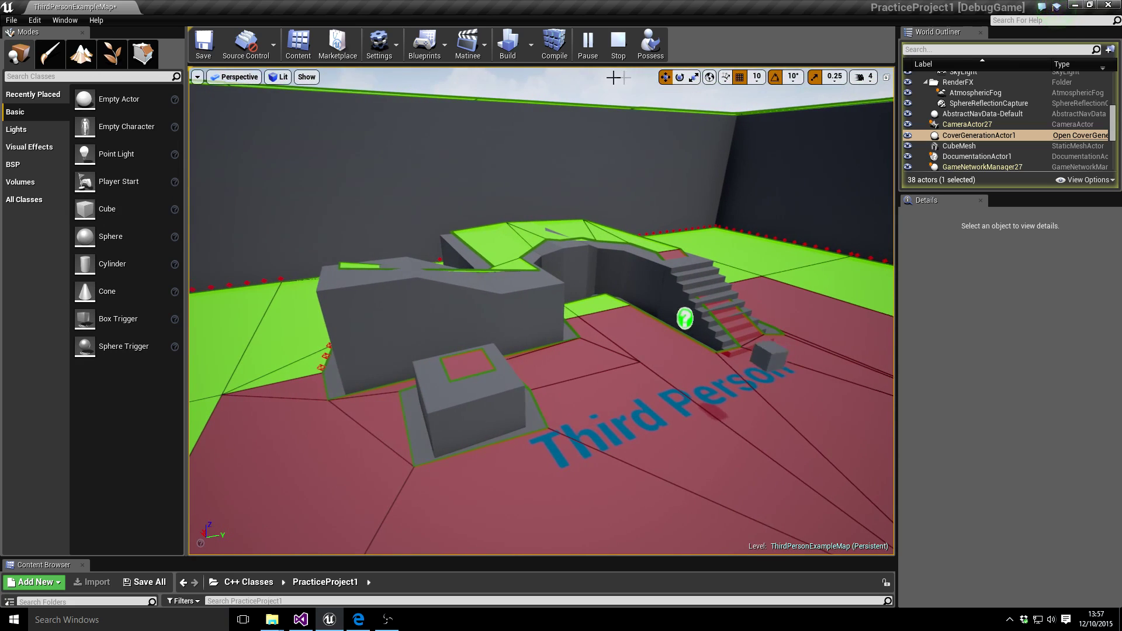
left_click(621, 42)
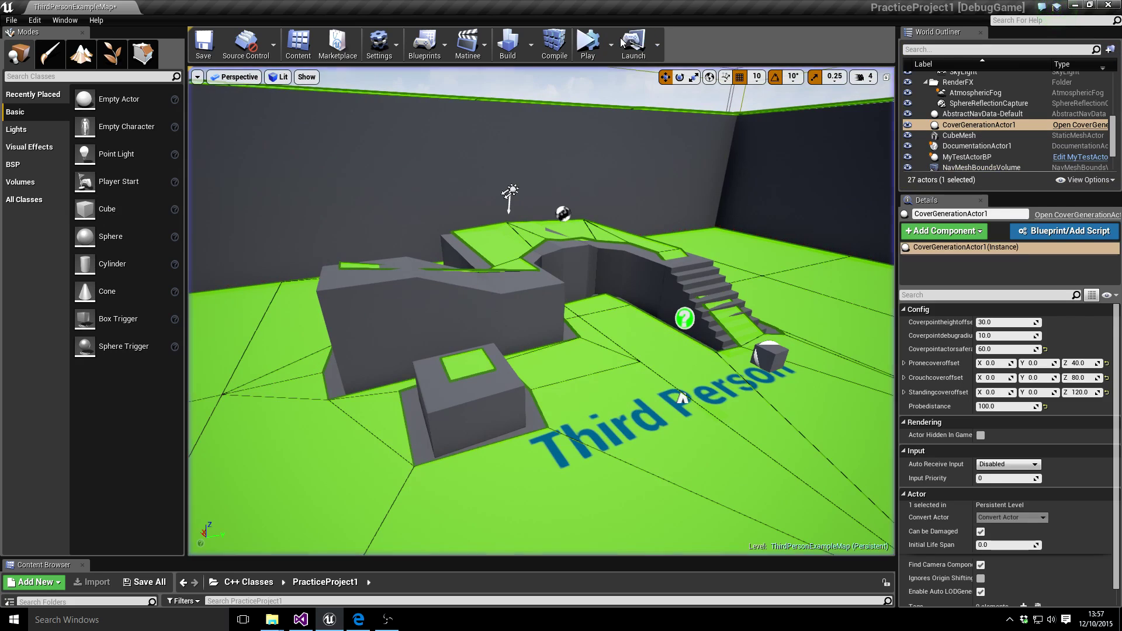
Step: Run the simulation again and watch cover points being generated along the outer walls and around the staircase
left_click(589, 51)
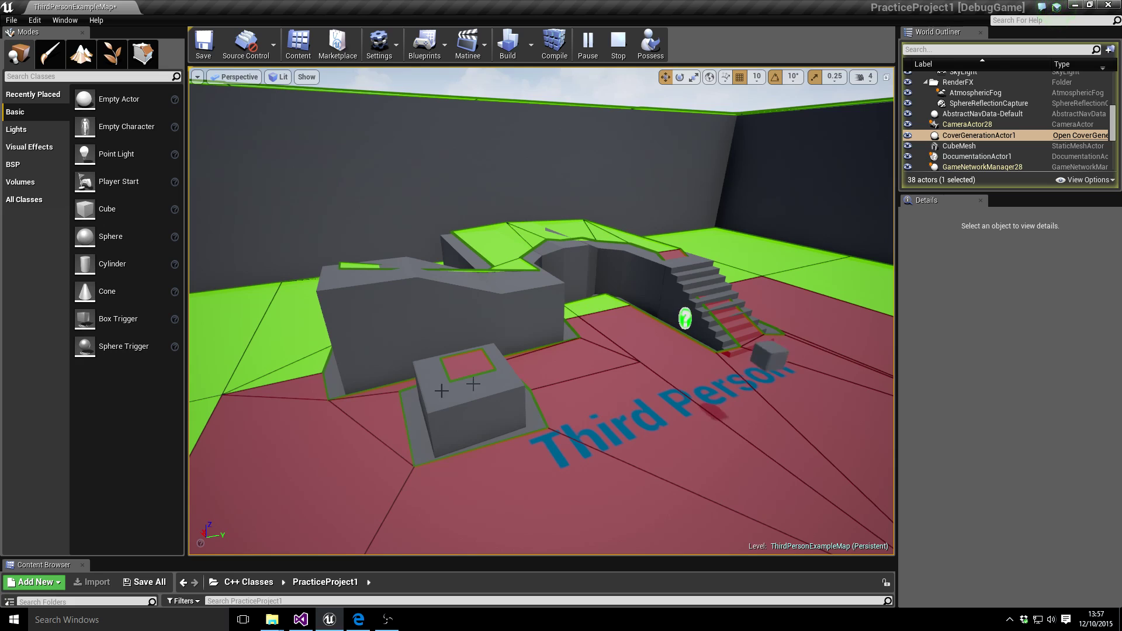
right_click_drag(406, 368, 523, 351)
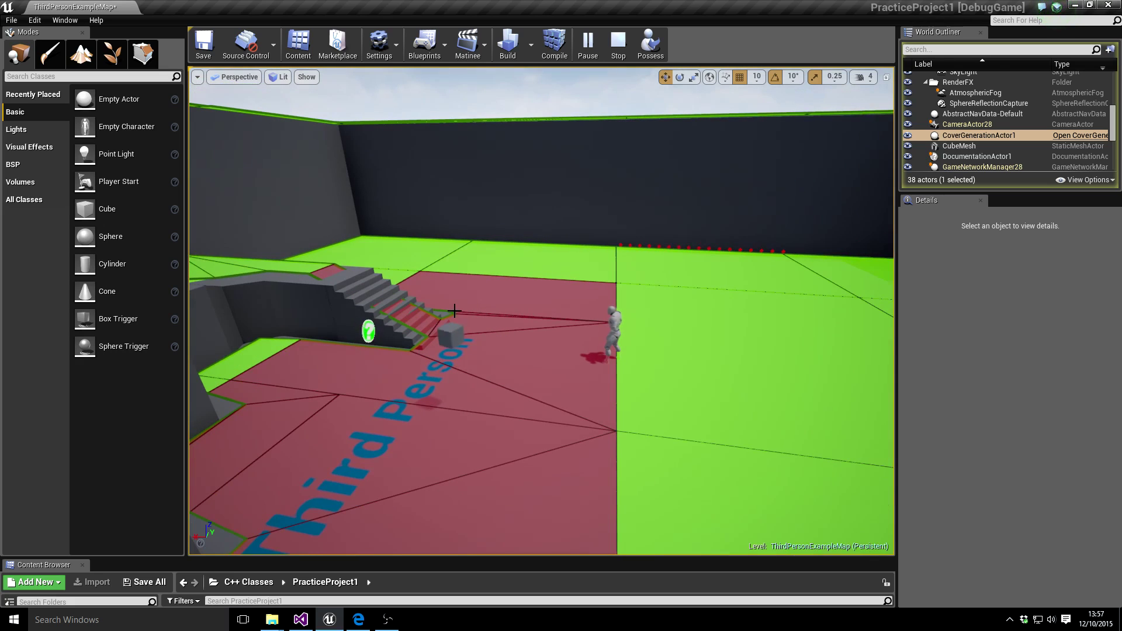
right_click_drag(521, 271, 592, 264)
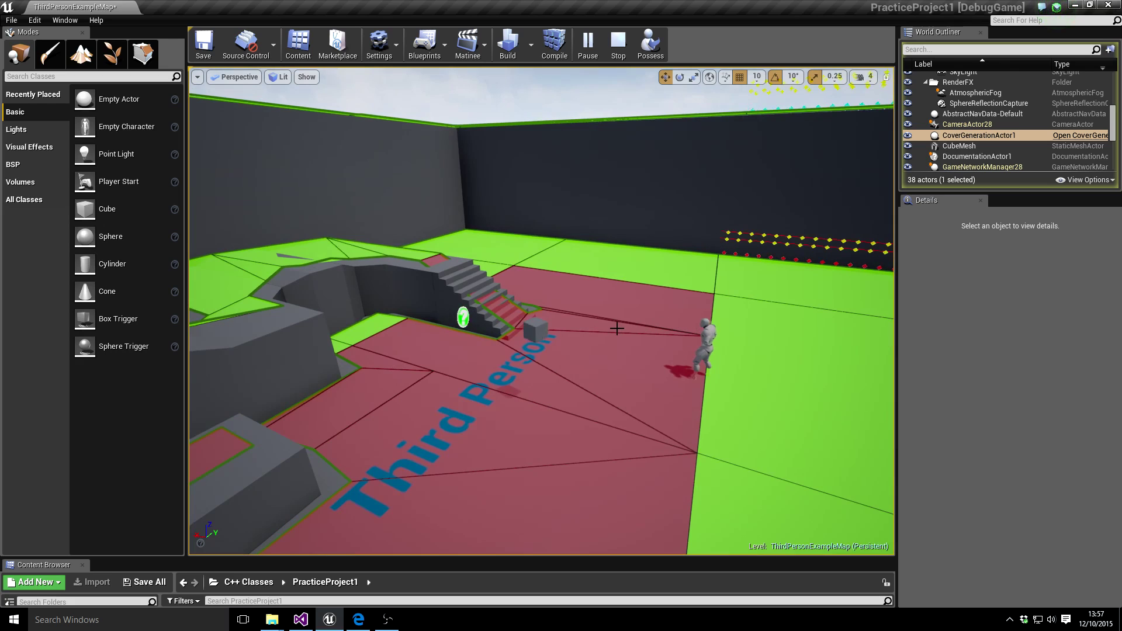
right_click_drag(617, 328, 662, 328)
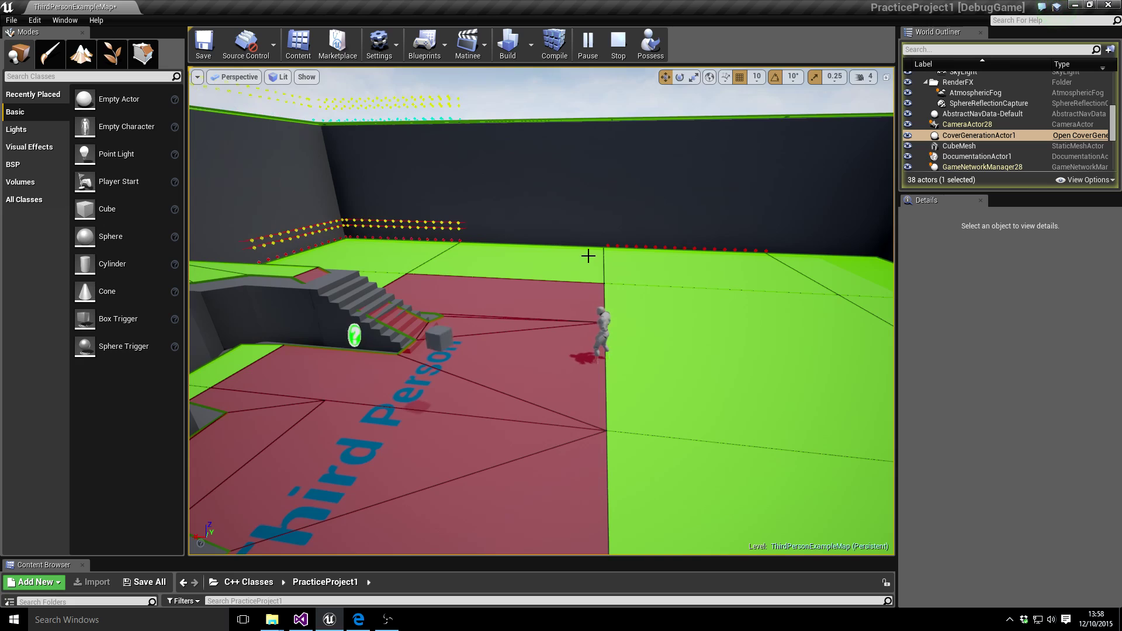
right_click_drag(589, 257, 526, 256)
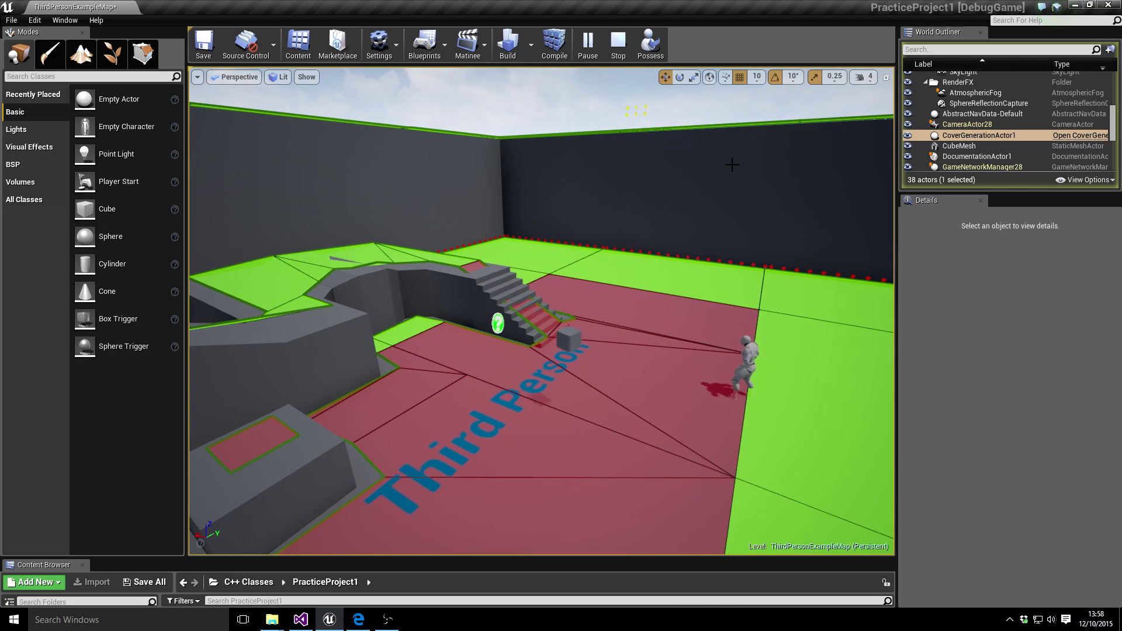
right_click_drag(701, 230, 643, 237)
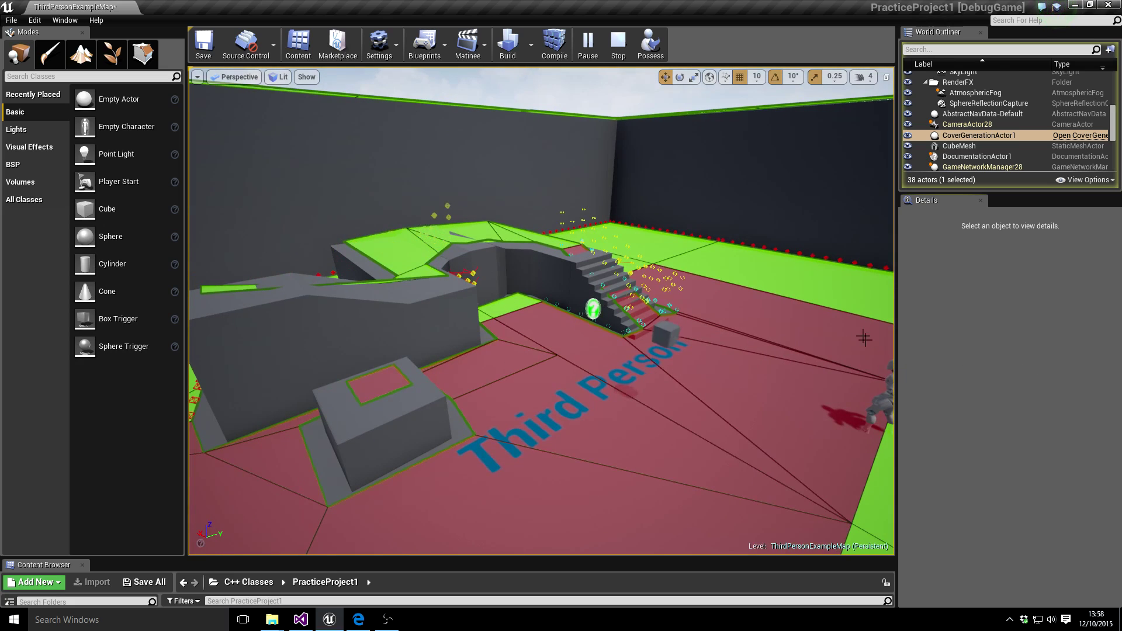
right_click_drag(792, 319, 748, 319)
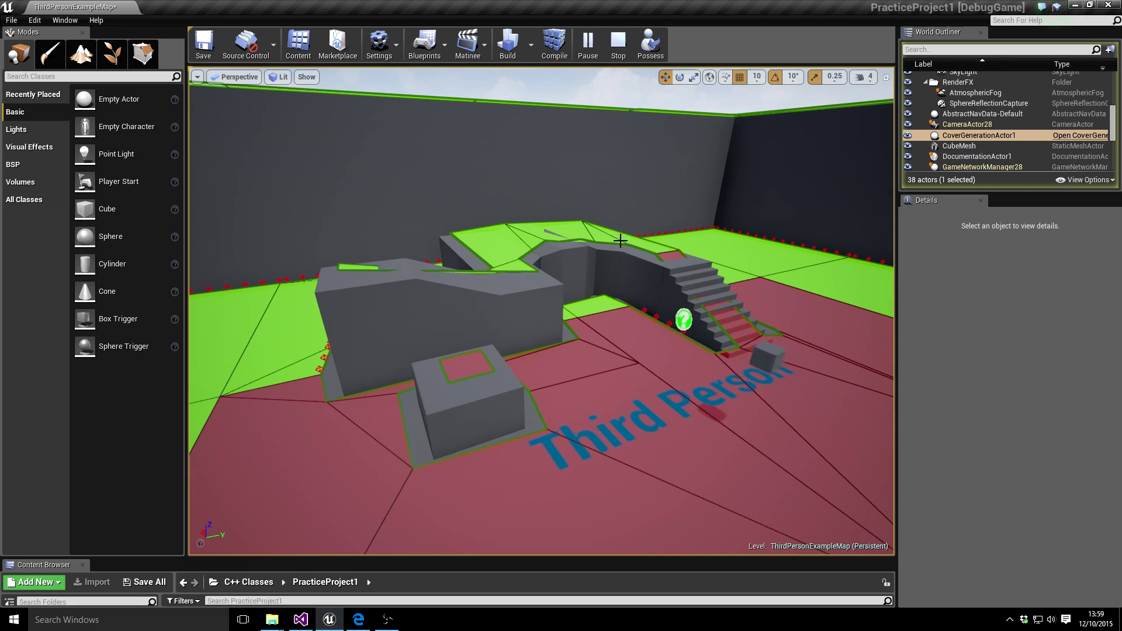
Step: Inspect the cover points at the ramp block's edge and under the stairs, and stop the simulation
right_click_drag(583, 242, 715, 247)
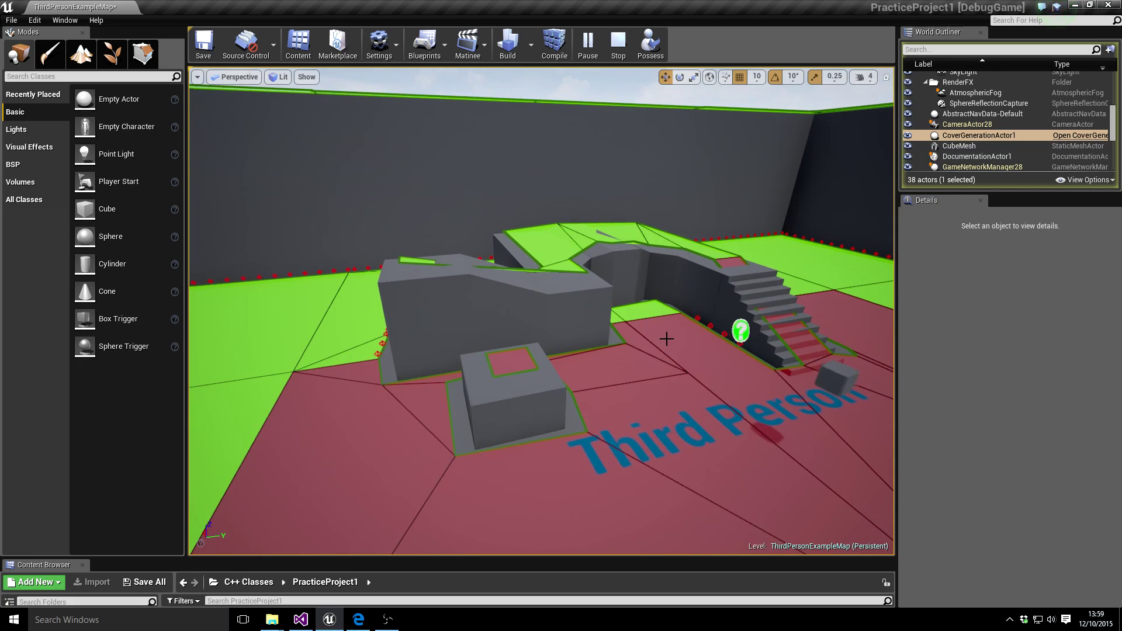
right_click_drag(666, 339, 683, 333)
scroll(667, 339, "down", 5)
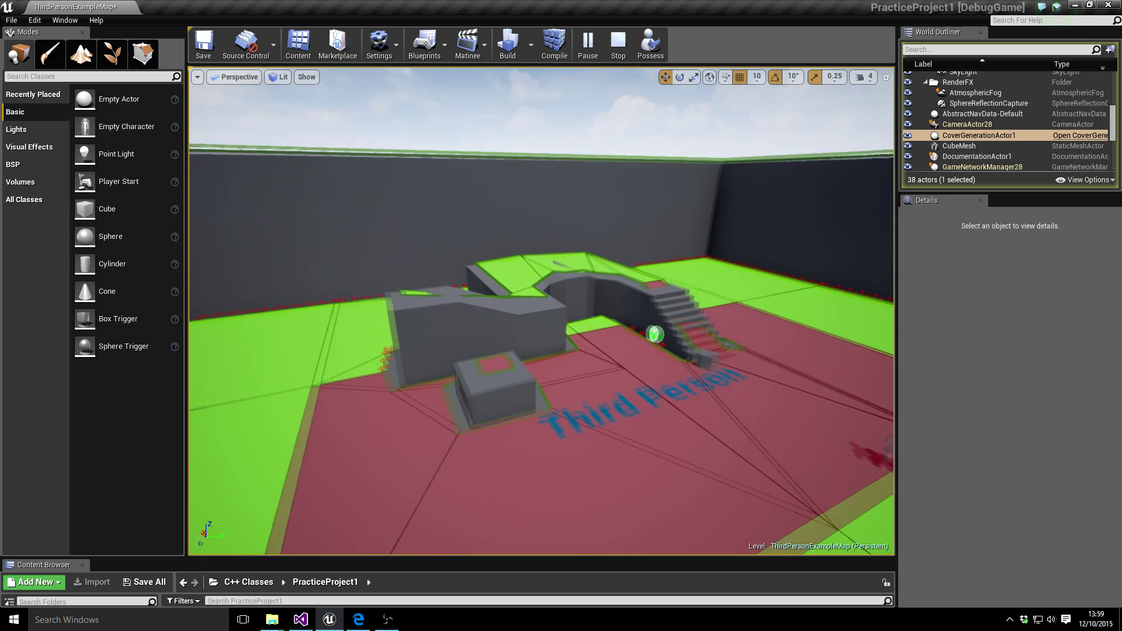
key("s")
key("w")
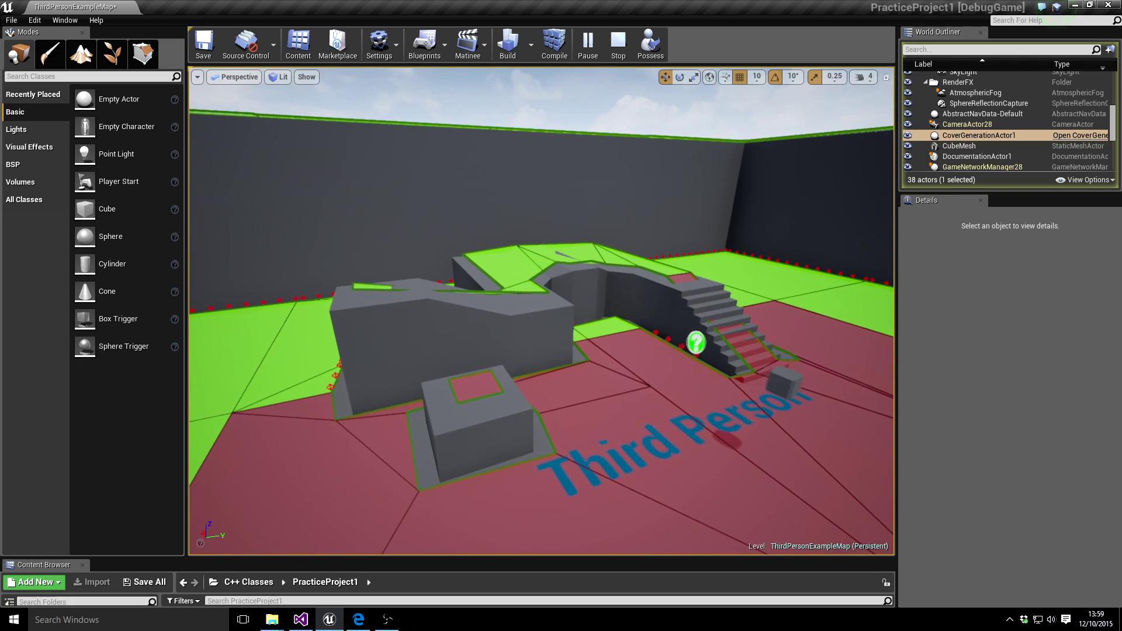
key("q")
key("w")
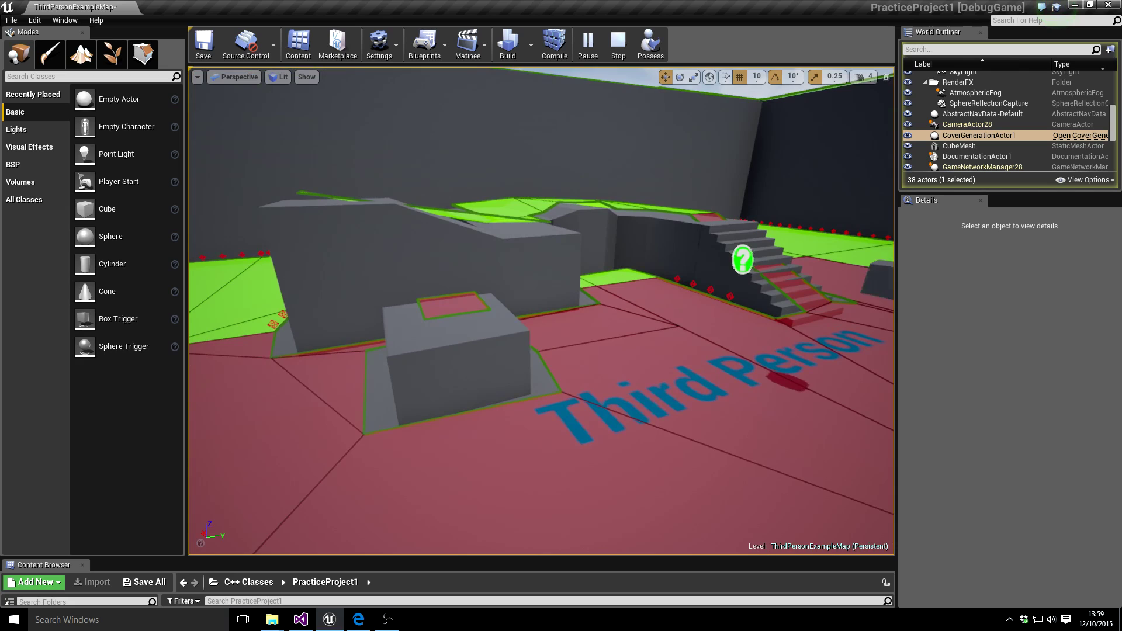
right_click_drag(637, 339, 632, 329)
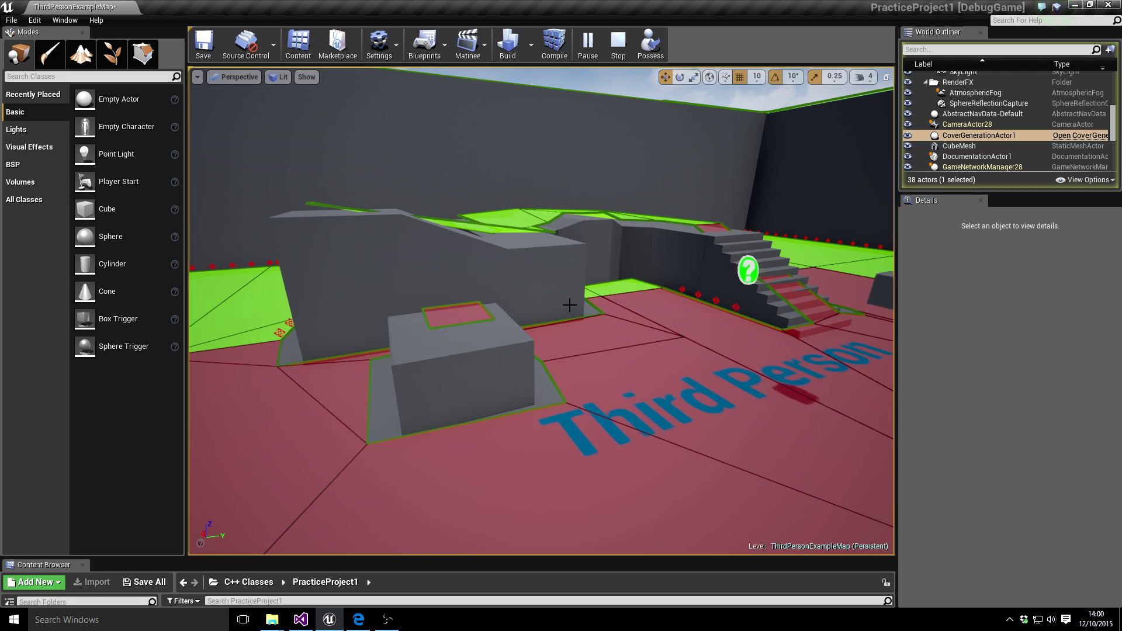
left_click(619, 41)
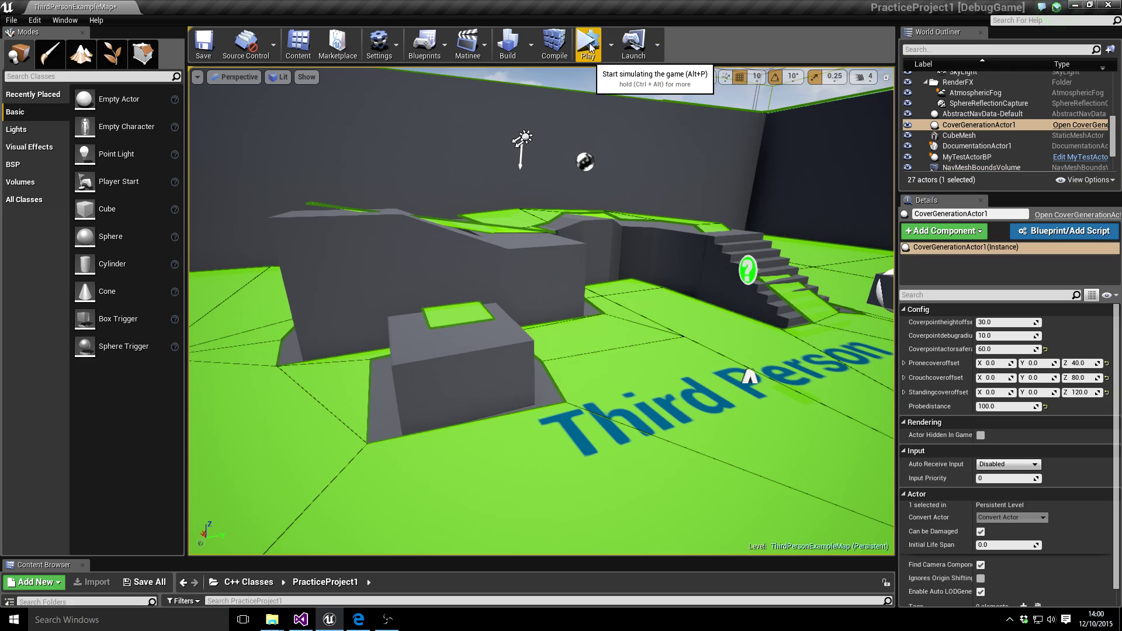
Step: Start the simulation again and examine the cover points generated along the outer walls and into their corner
left_click(589, 44)
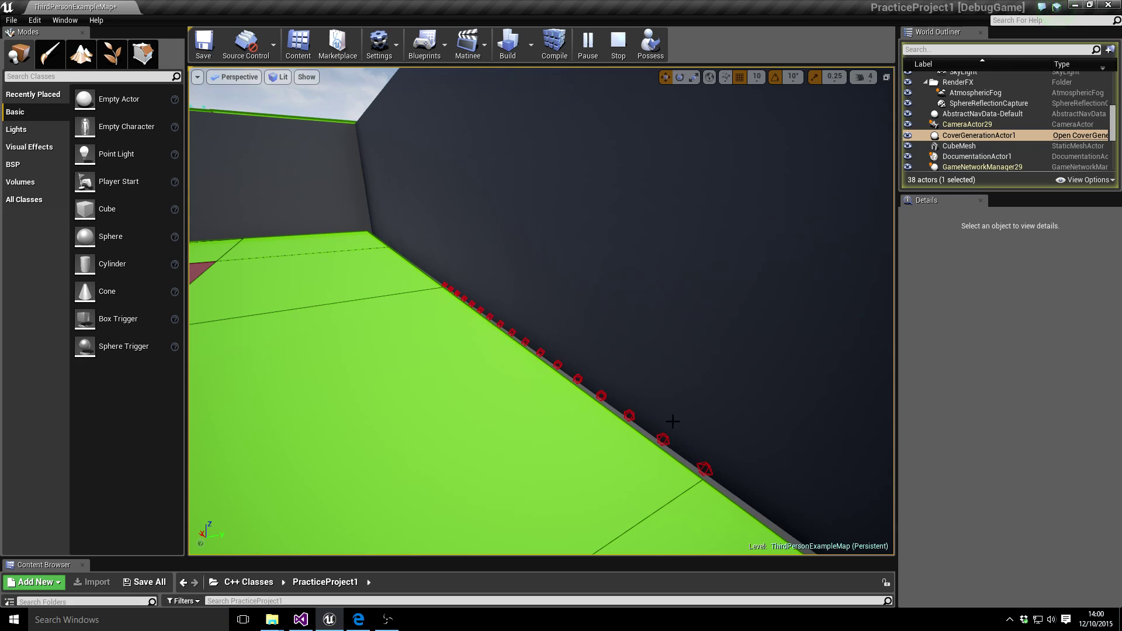
right_click_drag(677, 384, 594, 365)
key("a")
key("e")
right_click_drag(445, 265, 438, 263)
key("w")
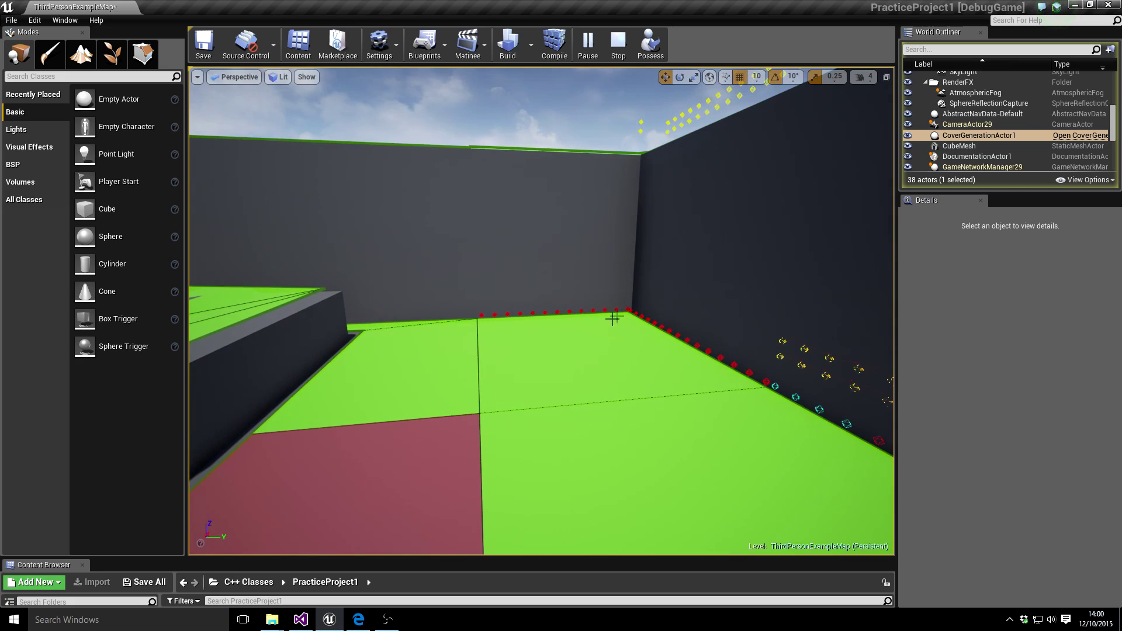
mouse_move(596, 339)
right_mouse_down()
mouse_move(629, 374)
mouse_move(596, 350)
right_mouse_up()
key("d")
key("s")
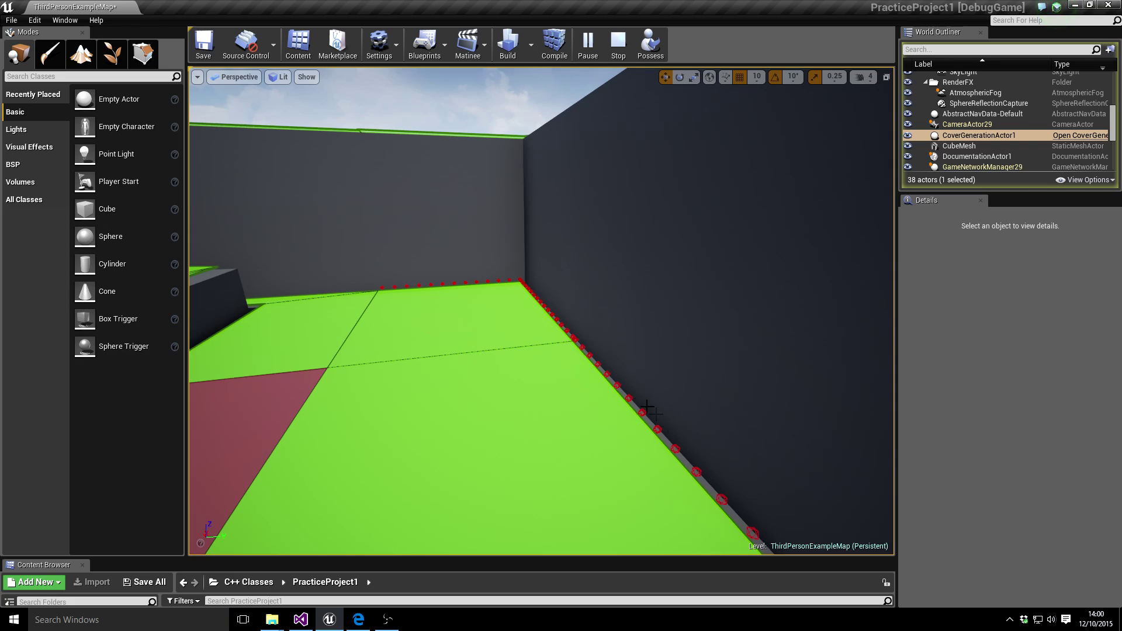
Step: Inspect the cover points around the curved recess, the ramp block, the low box and the staircase
right_click_drag(412, 297, 205, 299)
key("s")
key("w")
key("w")
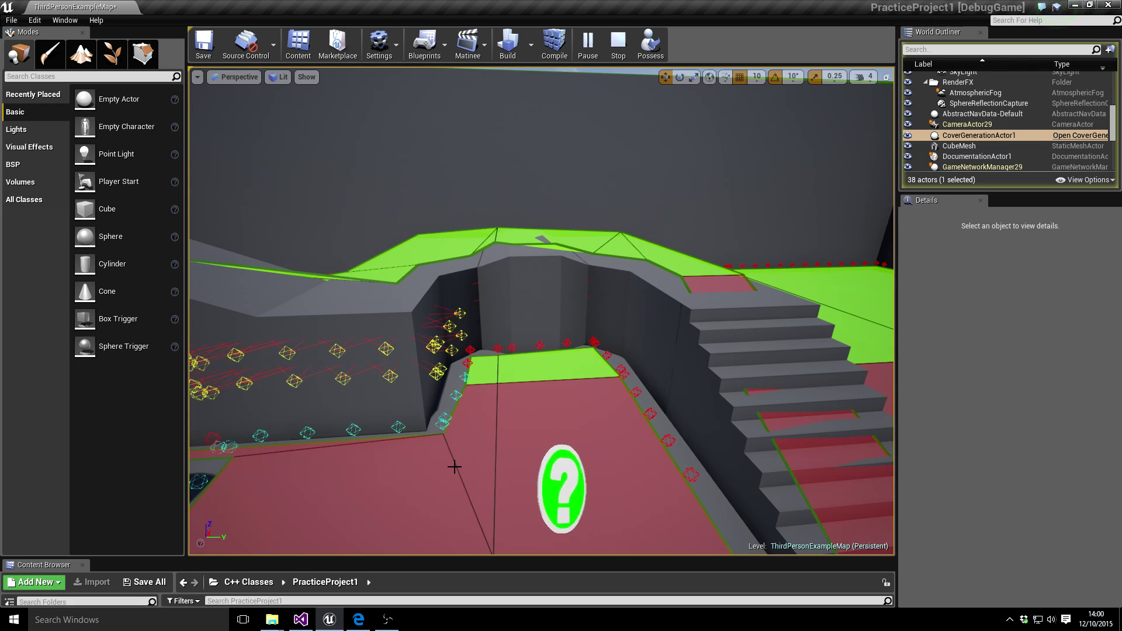
right_click_drag(493, 429, 456, 428)
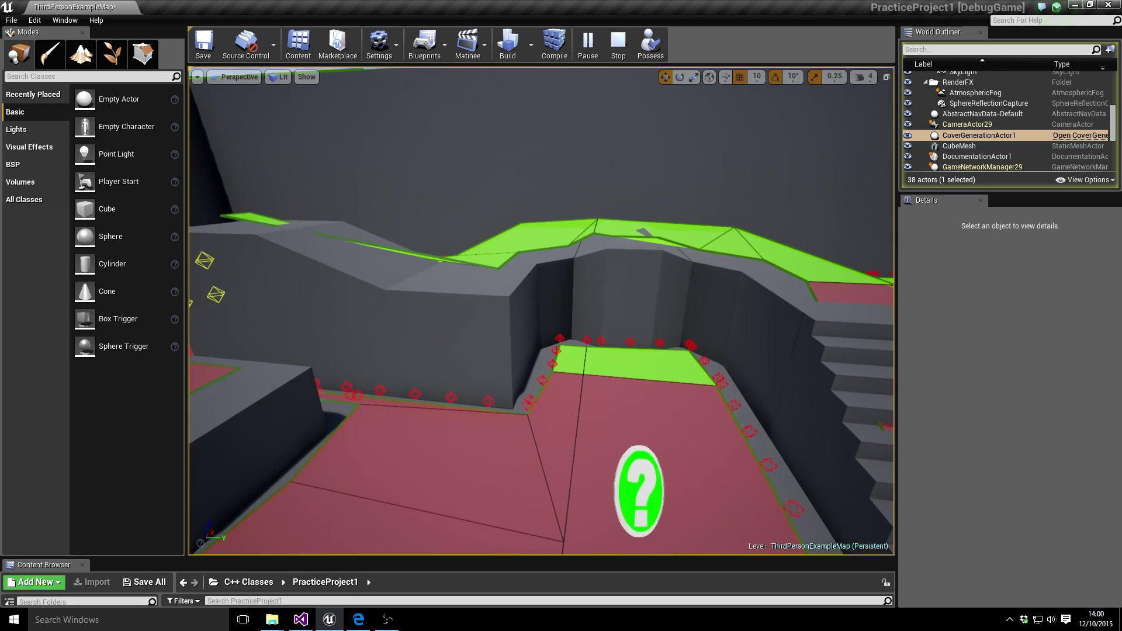
key("s")
right_click_drag(671, 401, 599, 402)
key("w")
key("d")
key("d")
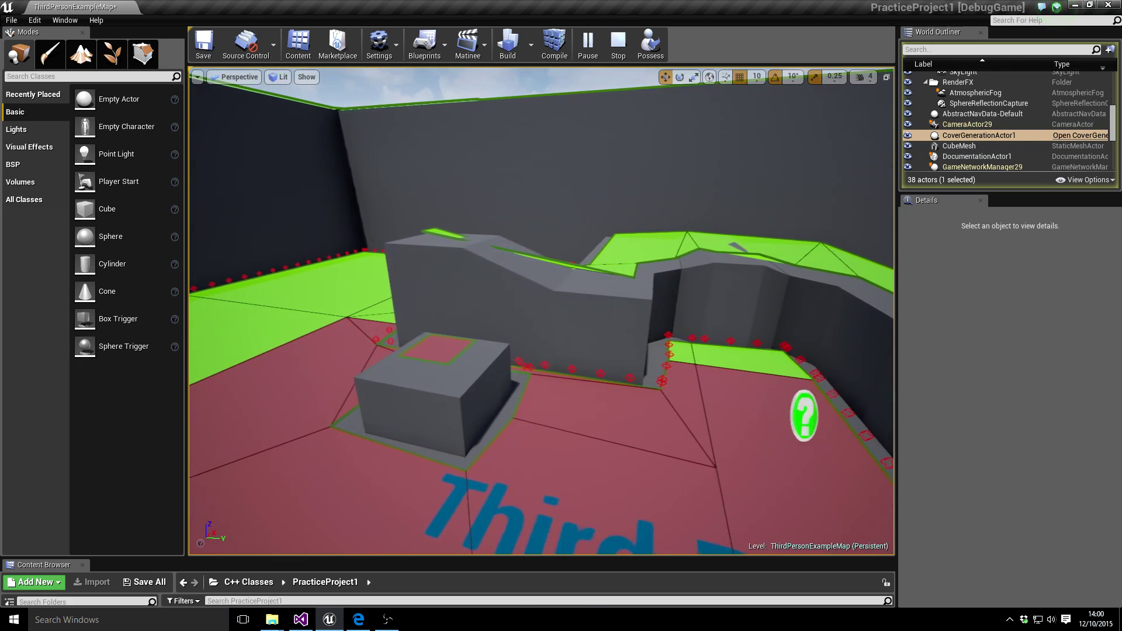
key("s")
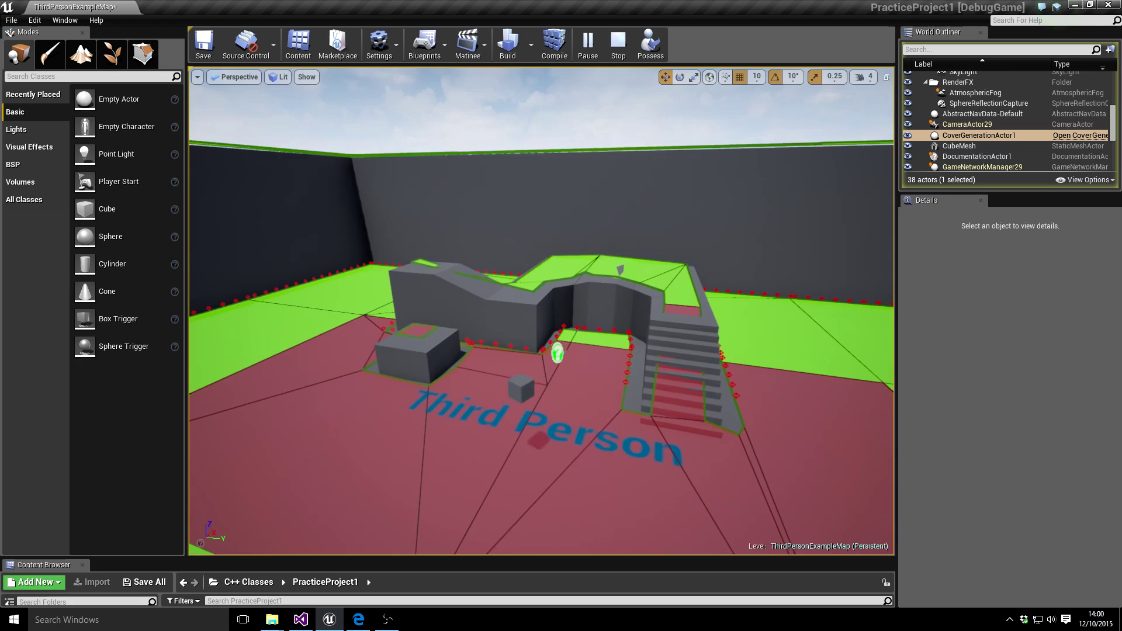
key("q")
key("w")
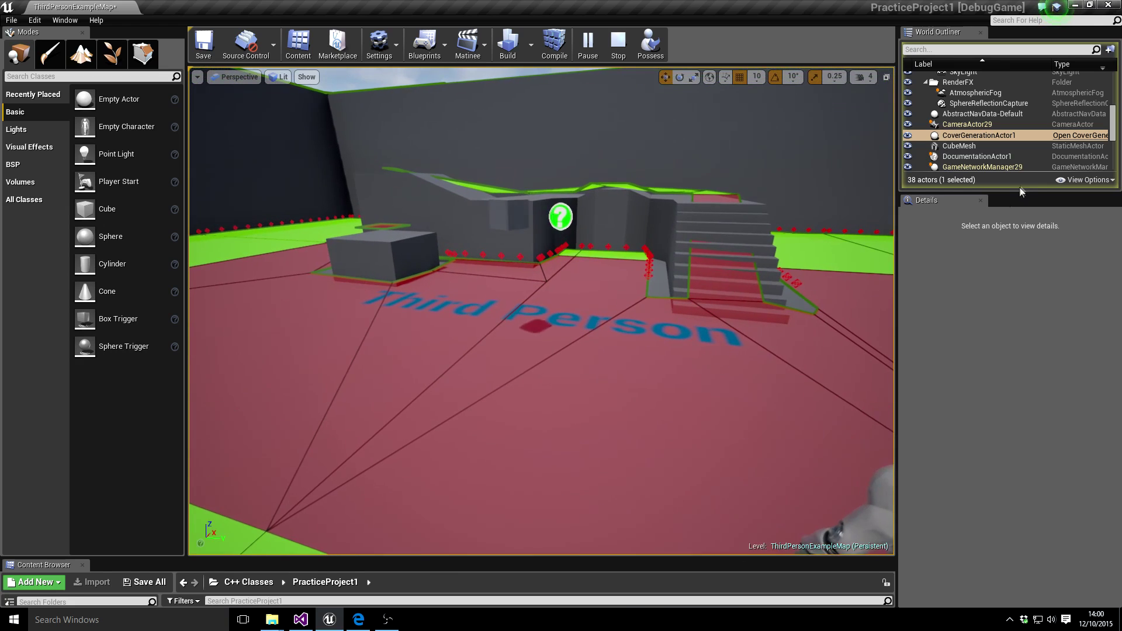
Step: Select CoverGenerationActor1 in the running simulation to review its cover offsets and probe distance
left_click(1001, 125)
left_click(999, 136)
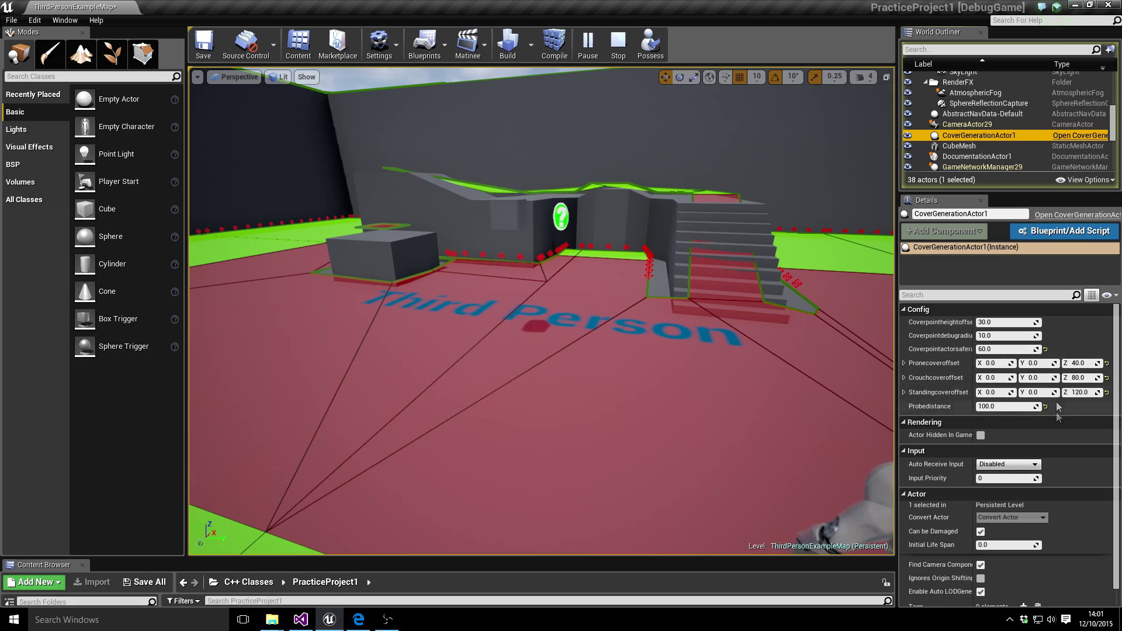
Step: Survey the cover points across the whole level, viewing the outer walls, box, ramp and staircase from farther away
right_click_drag(579, 400, 641, 351)
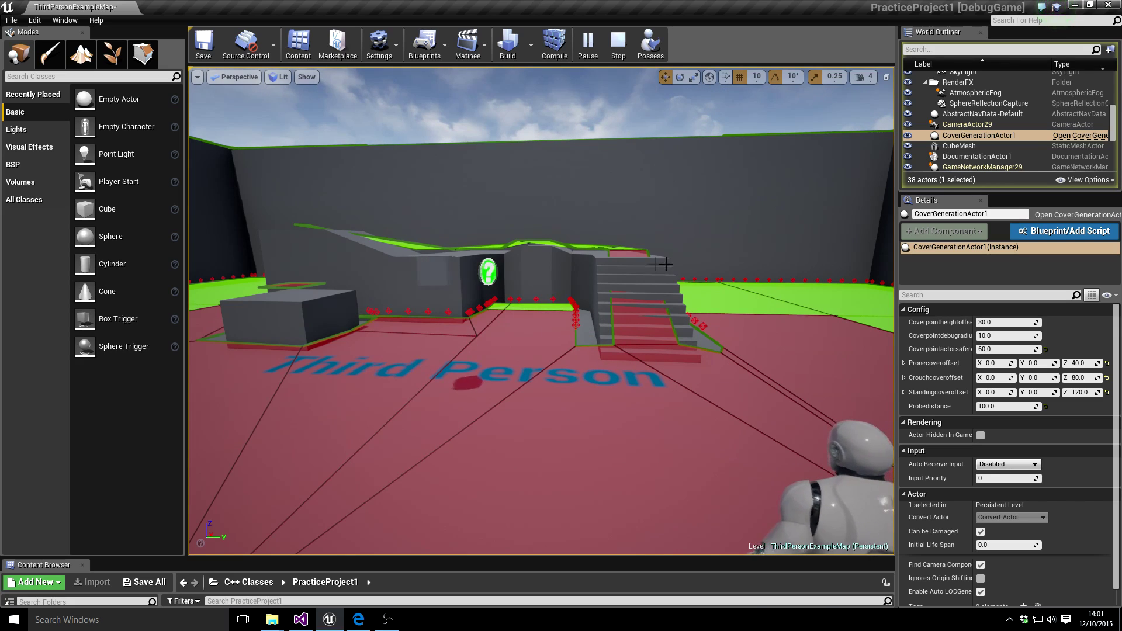
right_click_drag(651, 302, 636, 305)
key("s")
key("a")
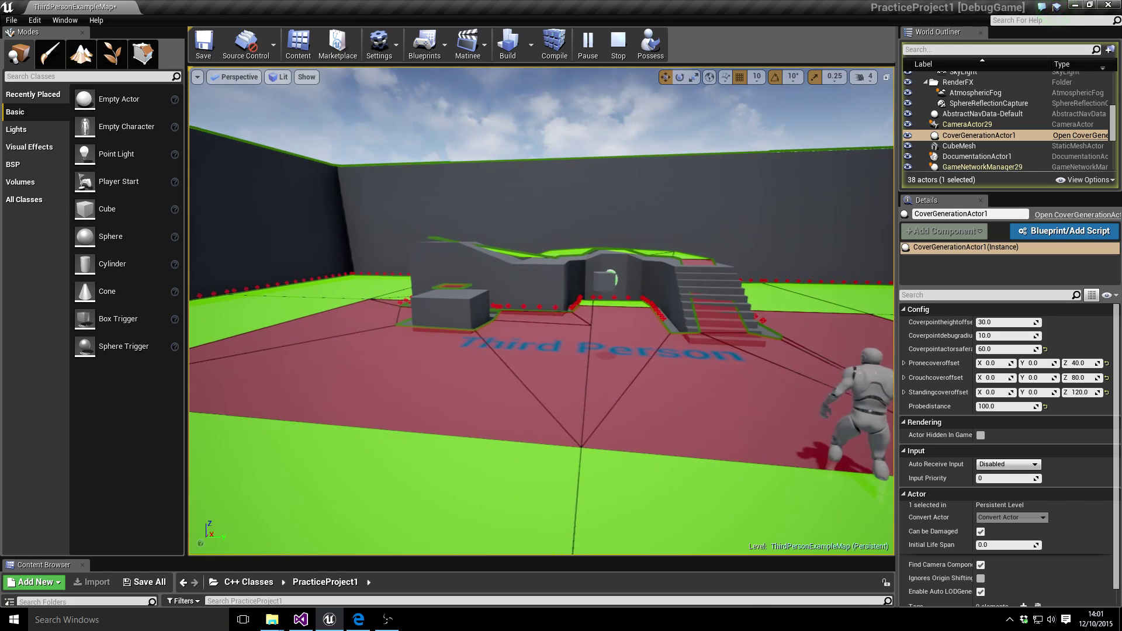
key("d")
right_click_drag(677, 300, 660, 300)
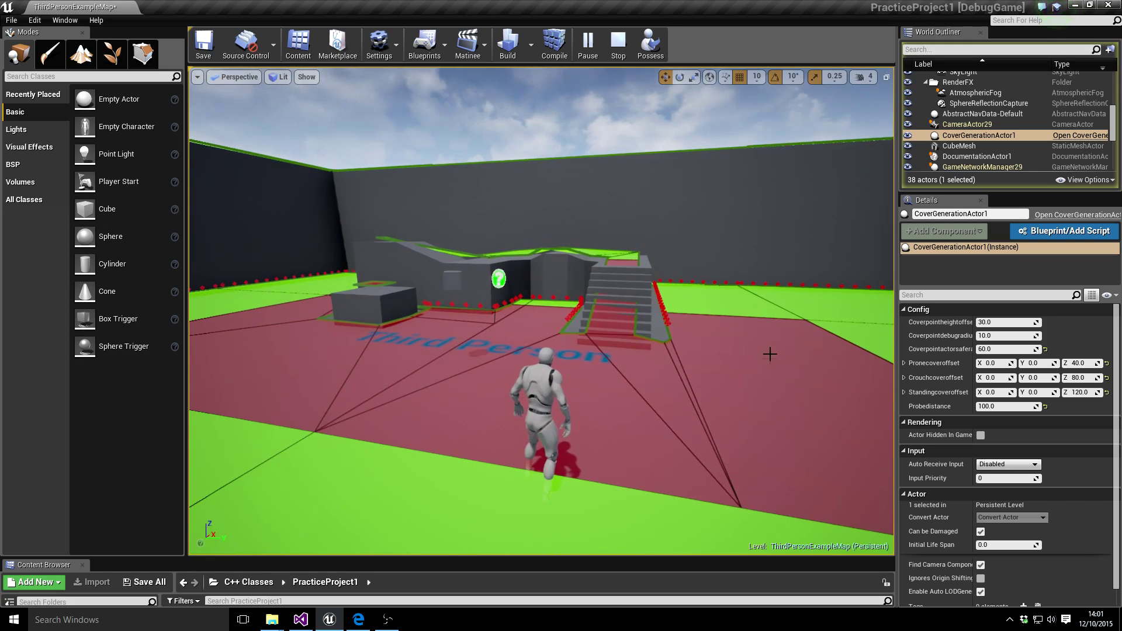
key("d")
key("w")
right_click_drag(770, 354, 746, 354)
key("s")
key("a")
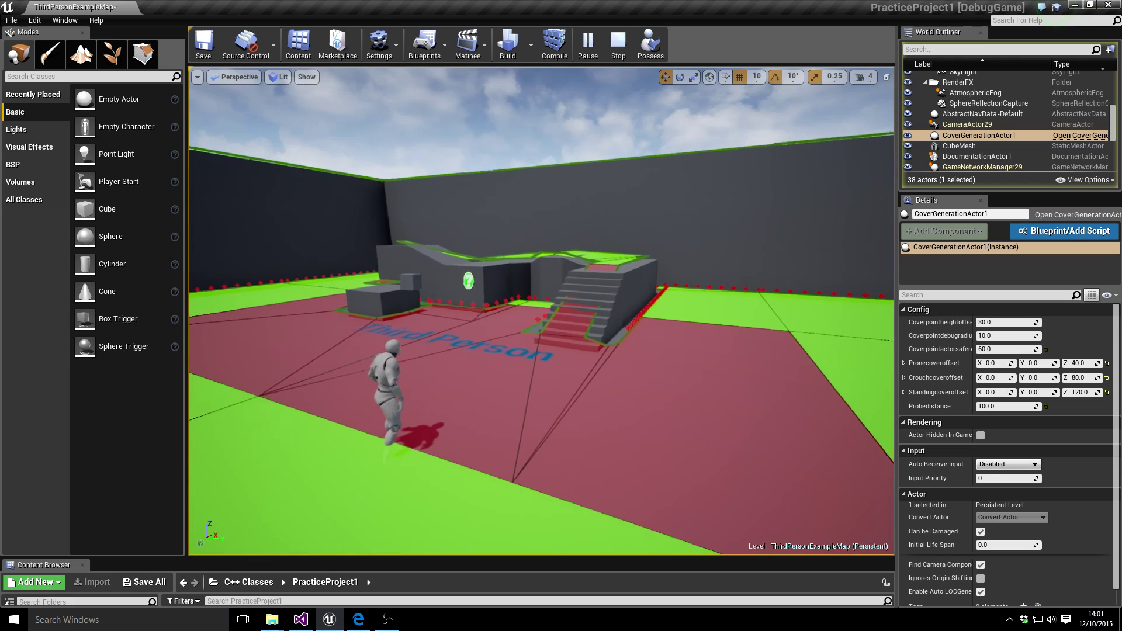
key("q")
key("e")
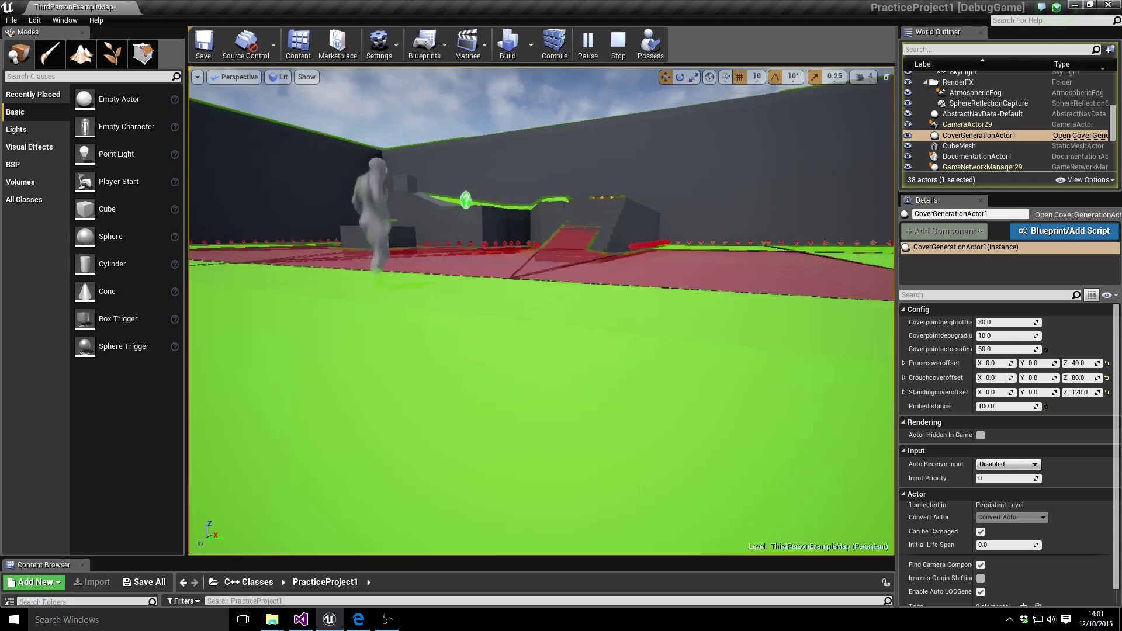
key("q")
right_click_drag(852, 289, 803, 298)
key("s")
left_click_drag(766, 371, 766, 350)
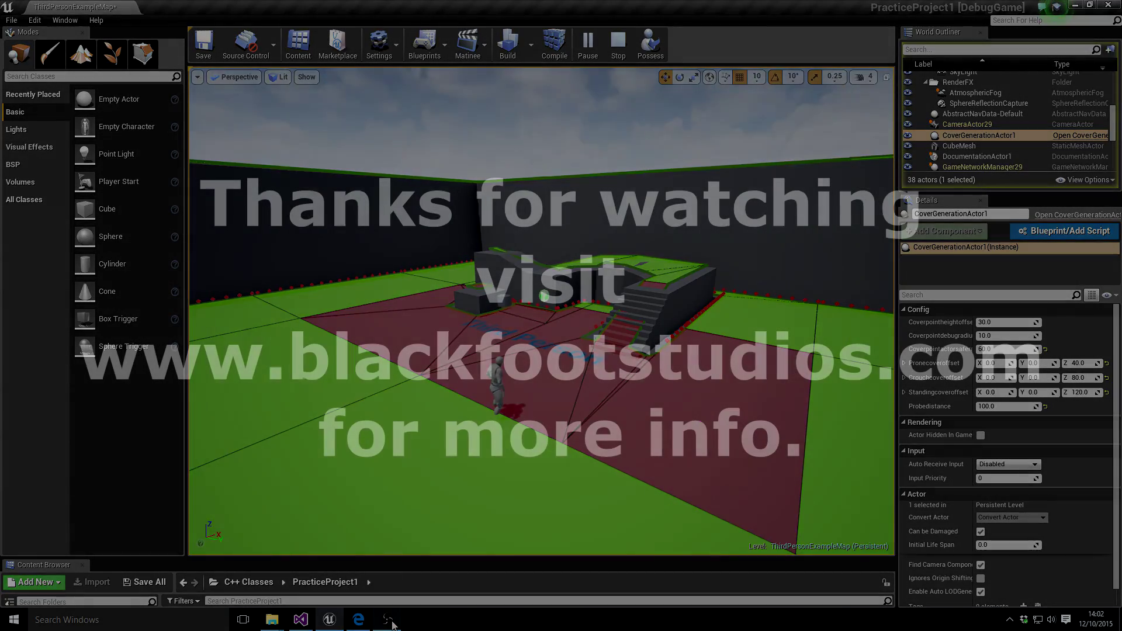
mouse_move(391, 625)
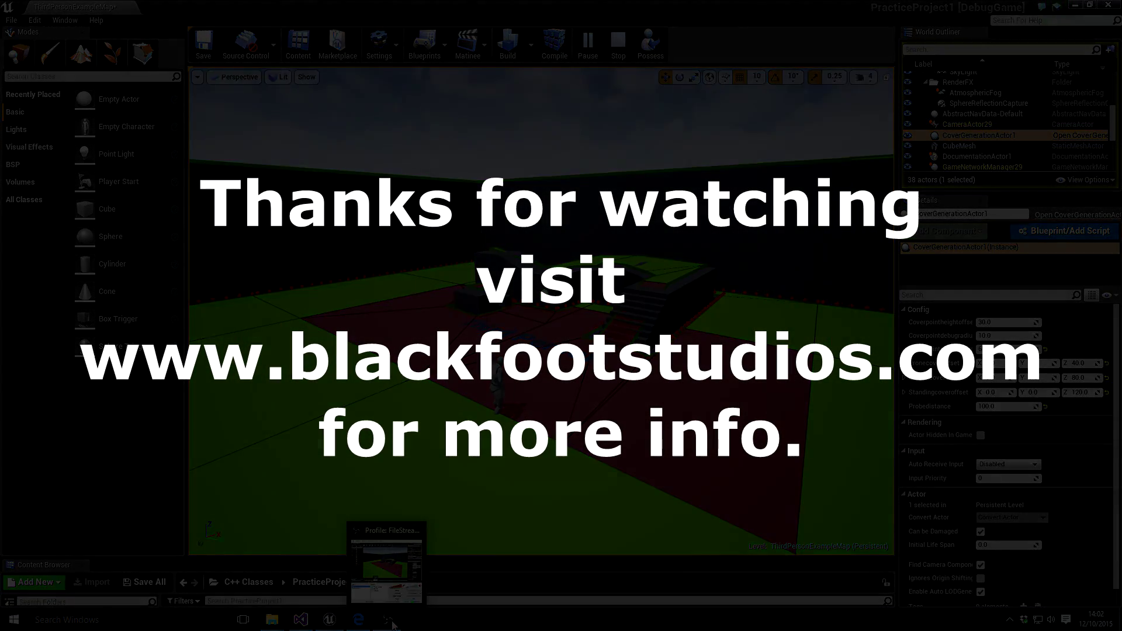